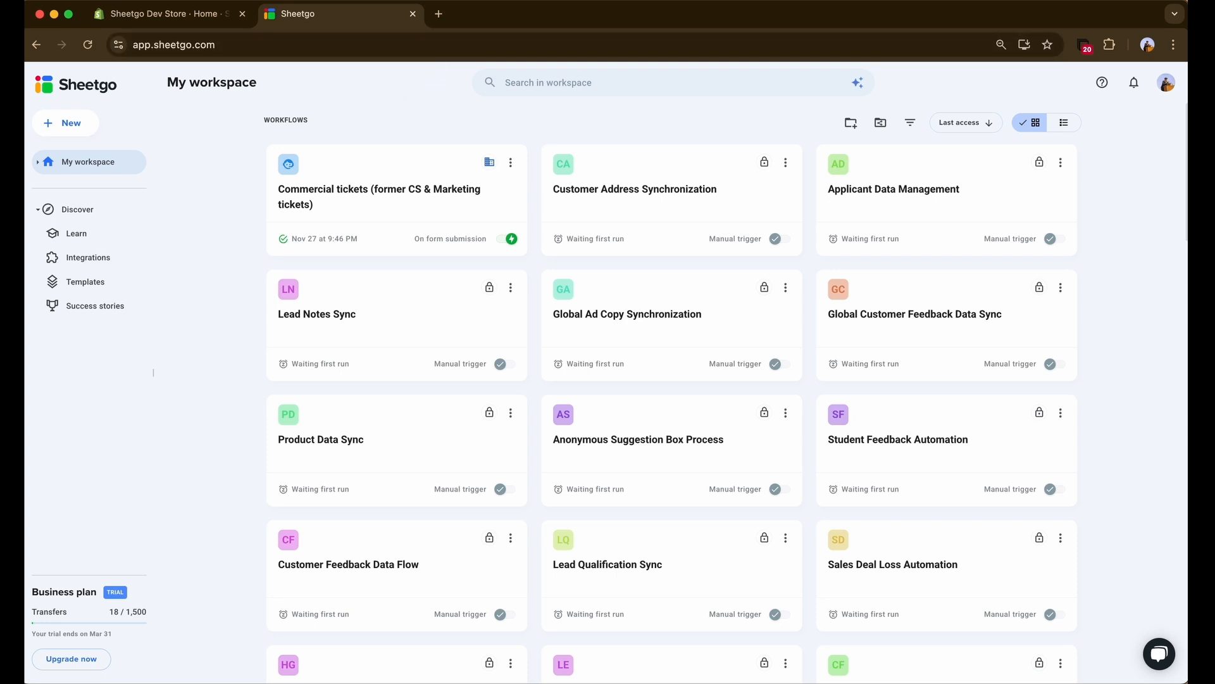
- Create a new blank workflow and choose to build it from scratch with Create a workflow
click(76, 130)
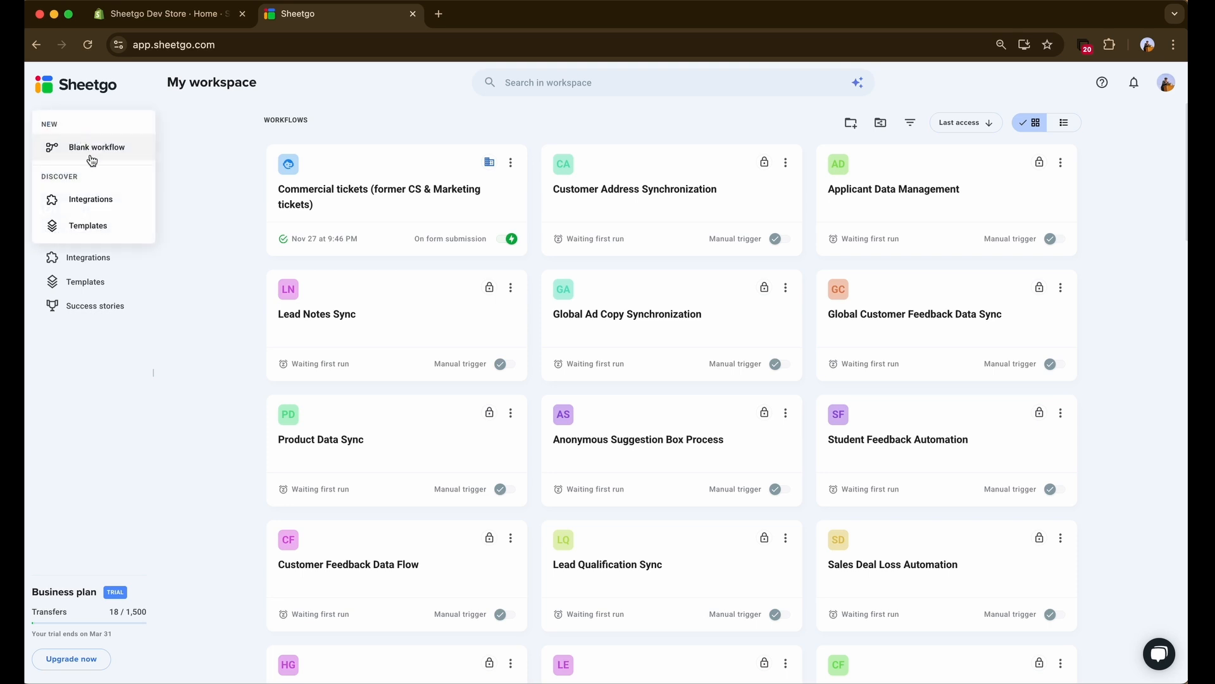
click(92, 159)
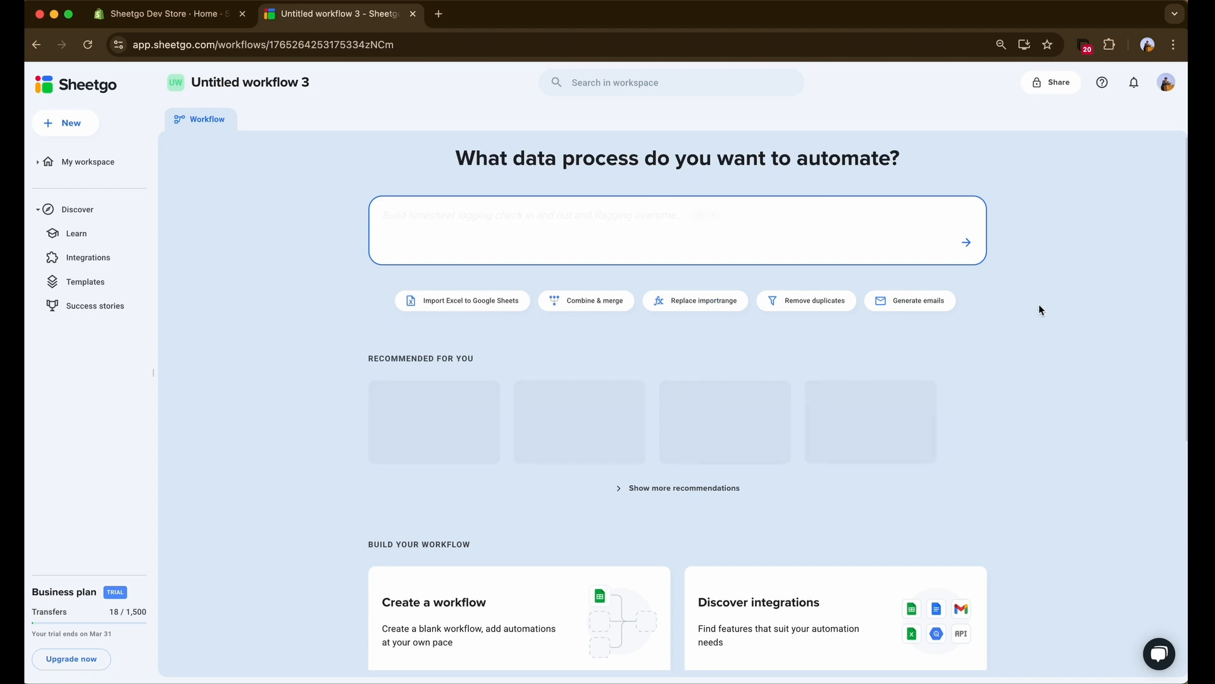
scroll(994, 316, down, 6)
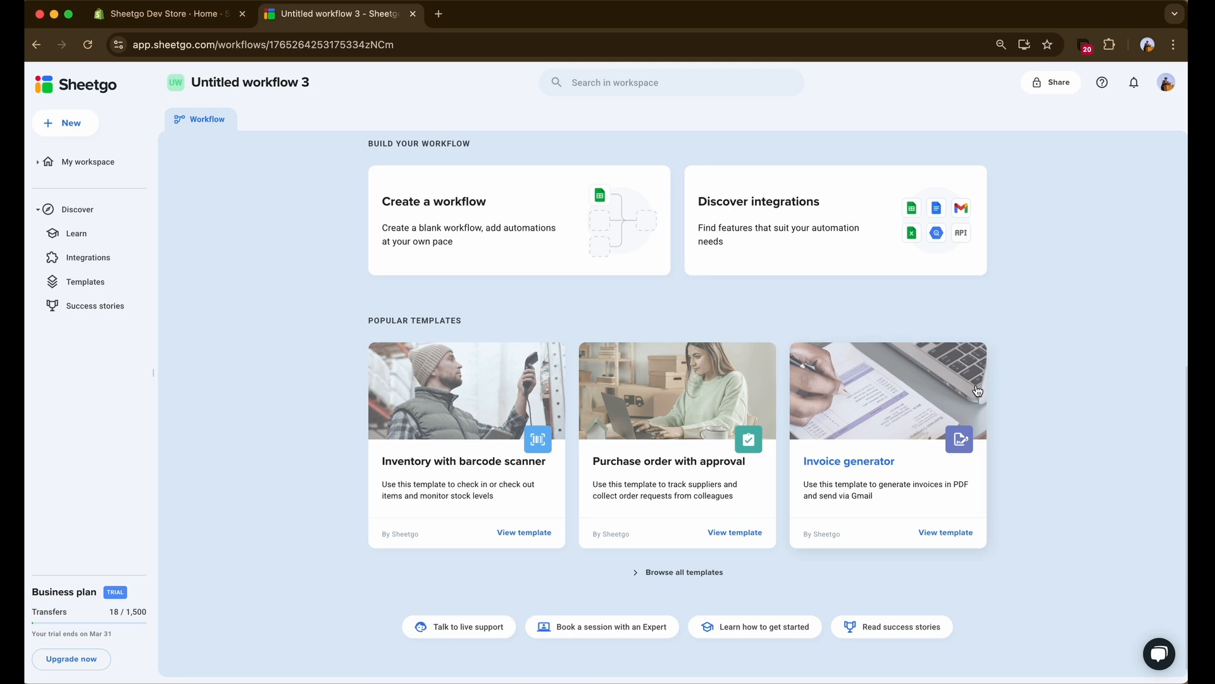
scroll(1001, 436, up, 5)
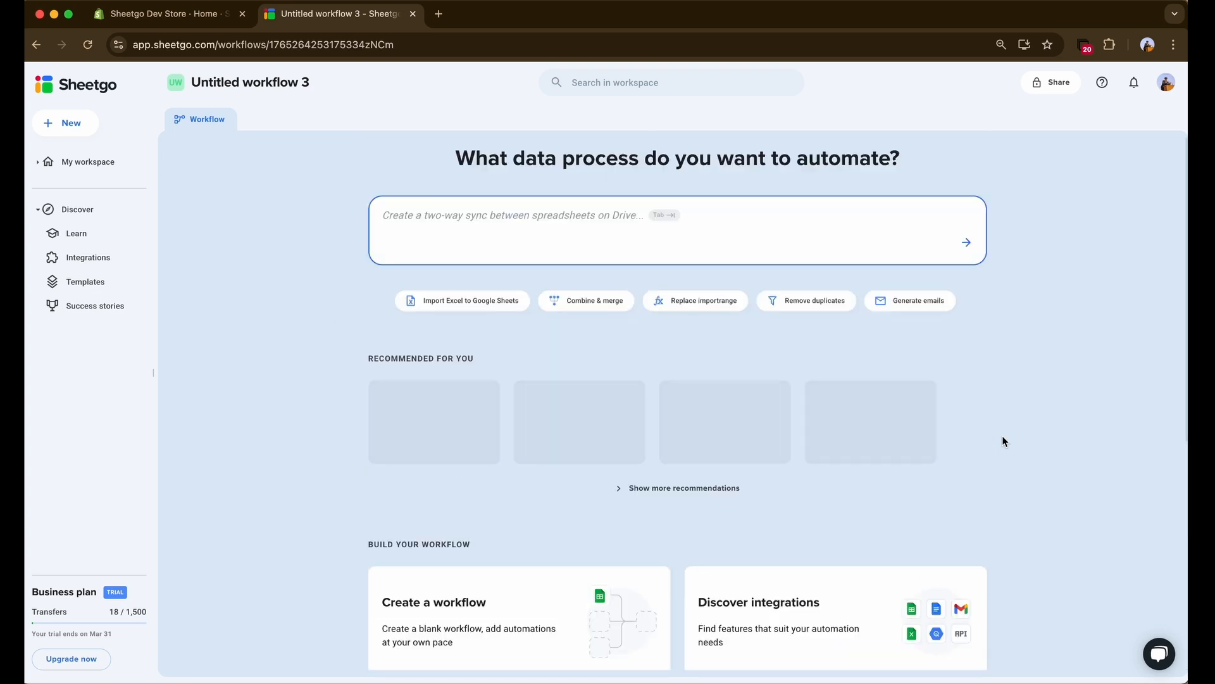
scroll(469, 470, down, 1)
click(442, 484)
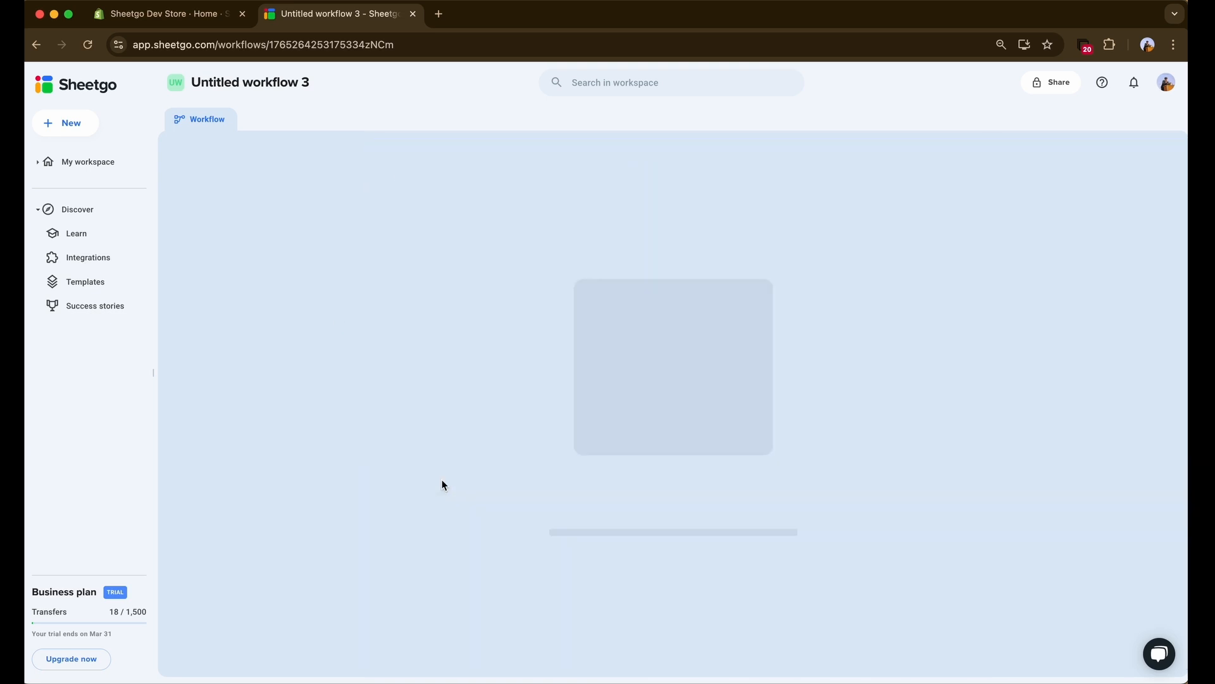
- Add an automation to the workflow with Shopify as its data source
click(673, 436)
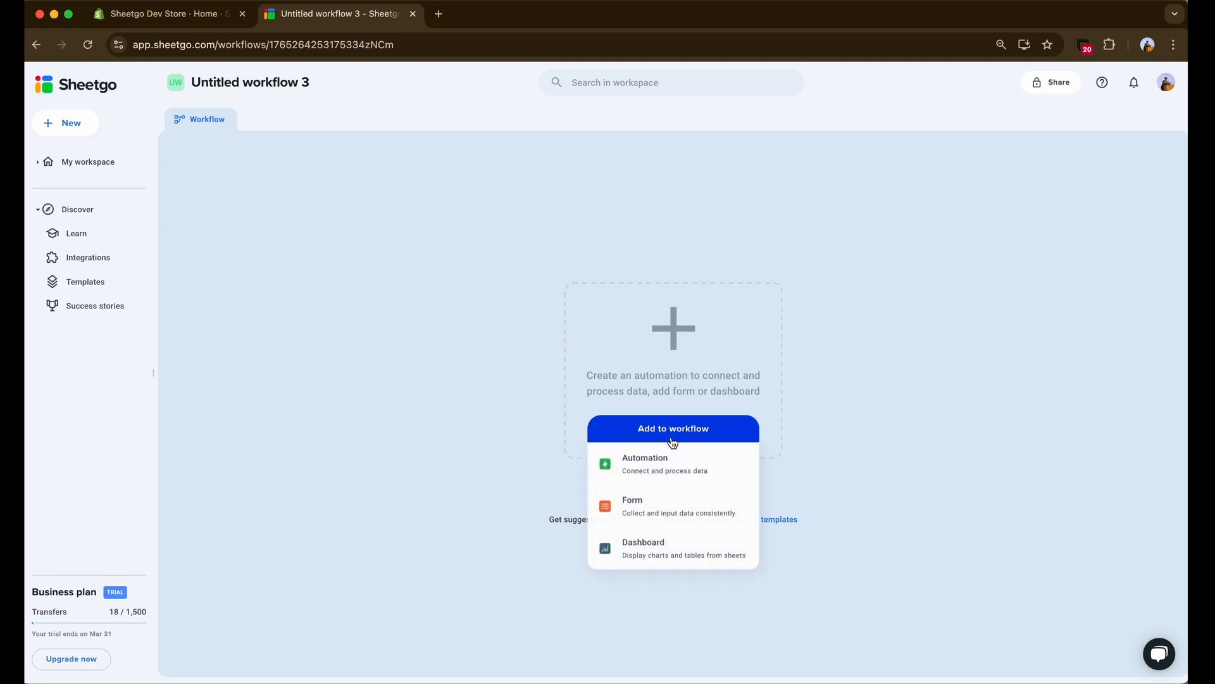
click(666, 473)
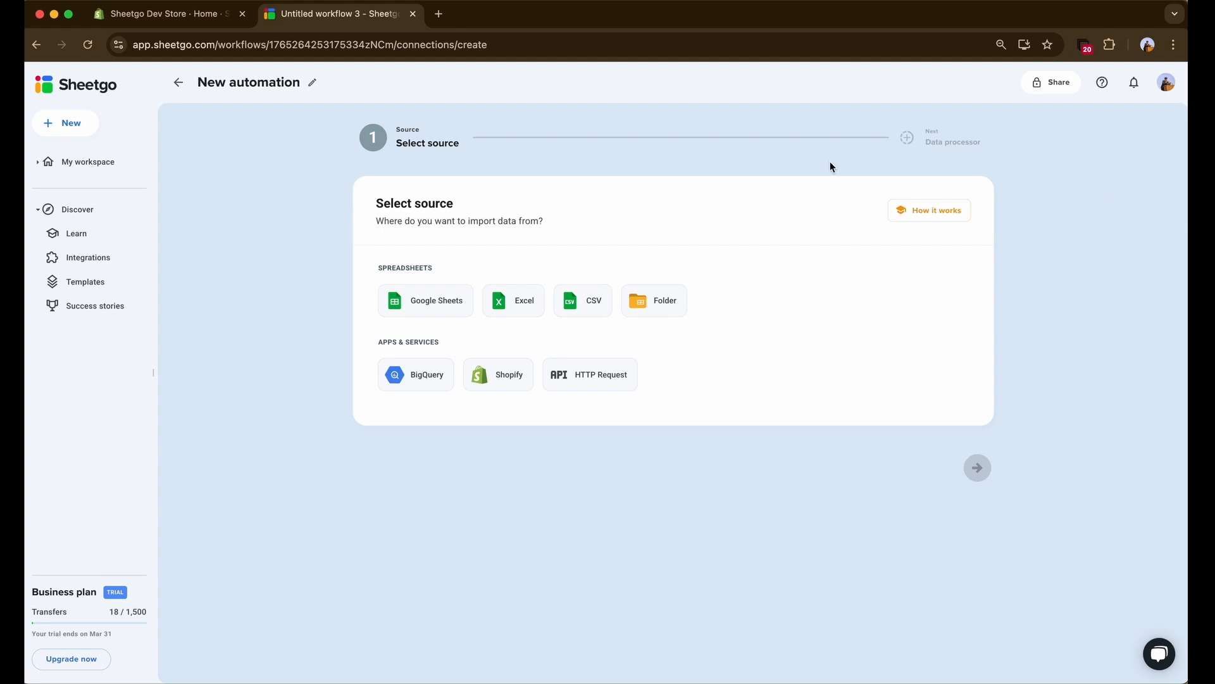
click(507, 379)
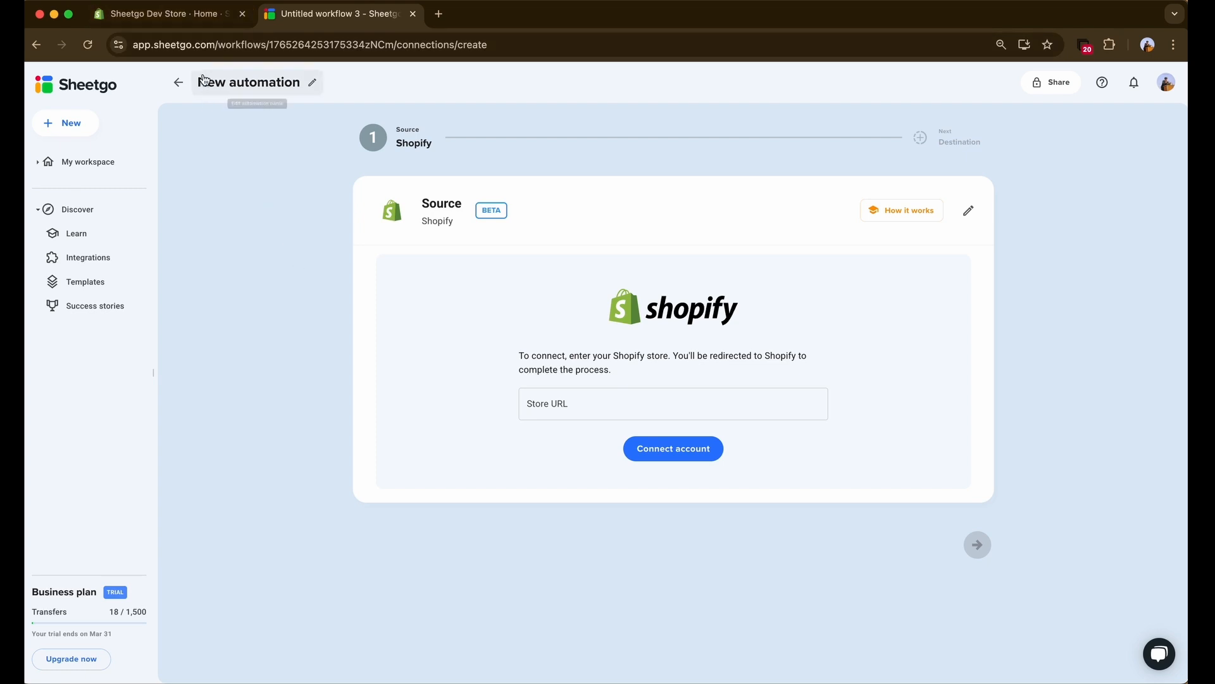
- Switch to Shopify, open the online store's public site, copy its web address and return to the Sheetgo automation
click(180, 25)
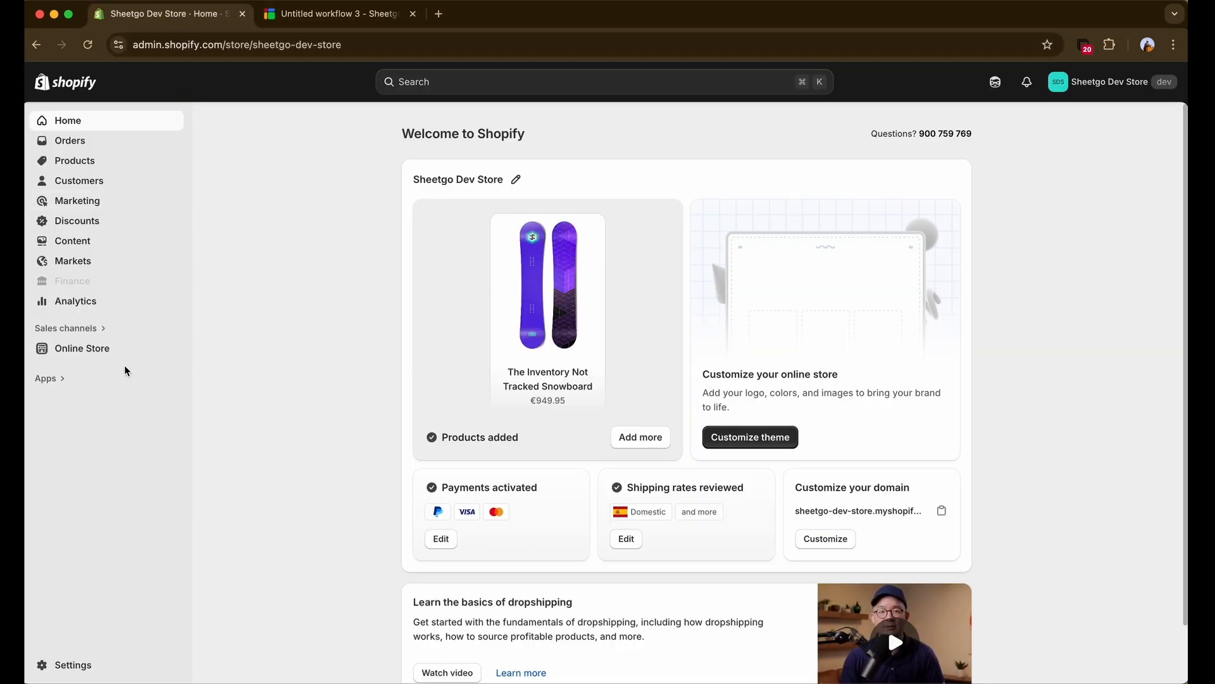
click(87, 357)
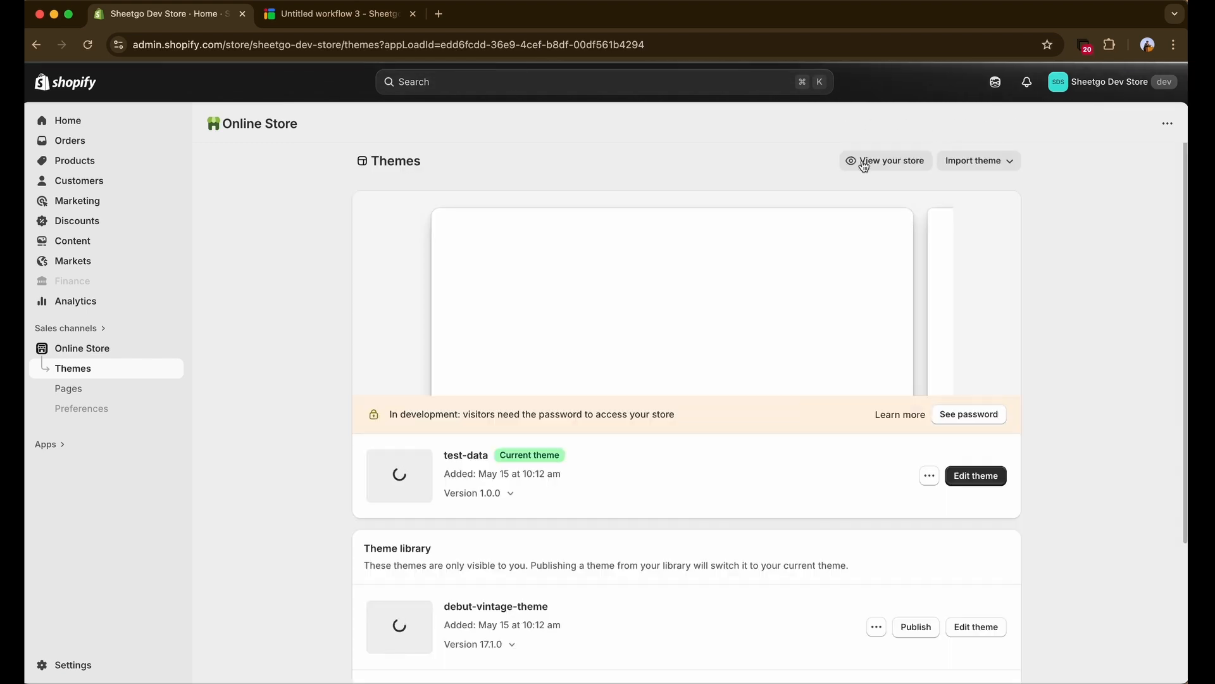
click(866, 168)
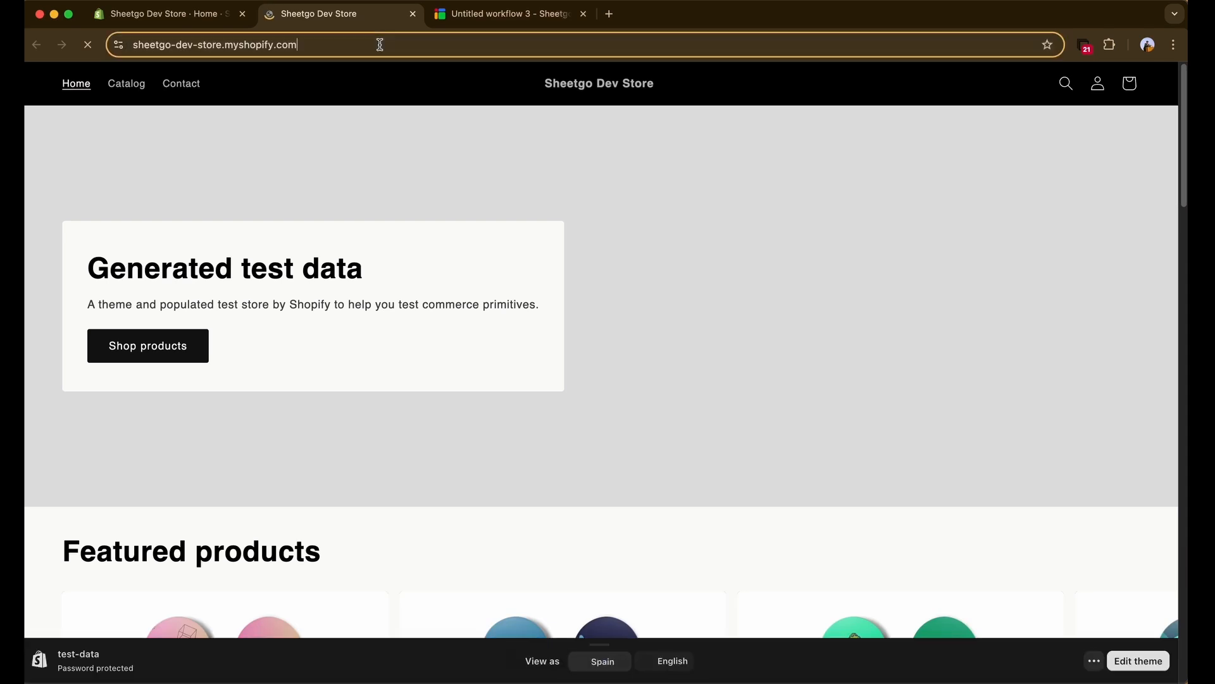
double_click(380, 44)
click(379, 45)
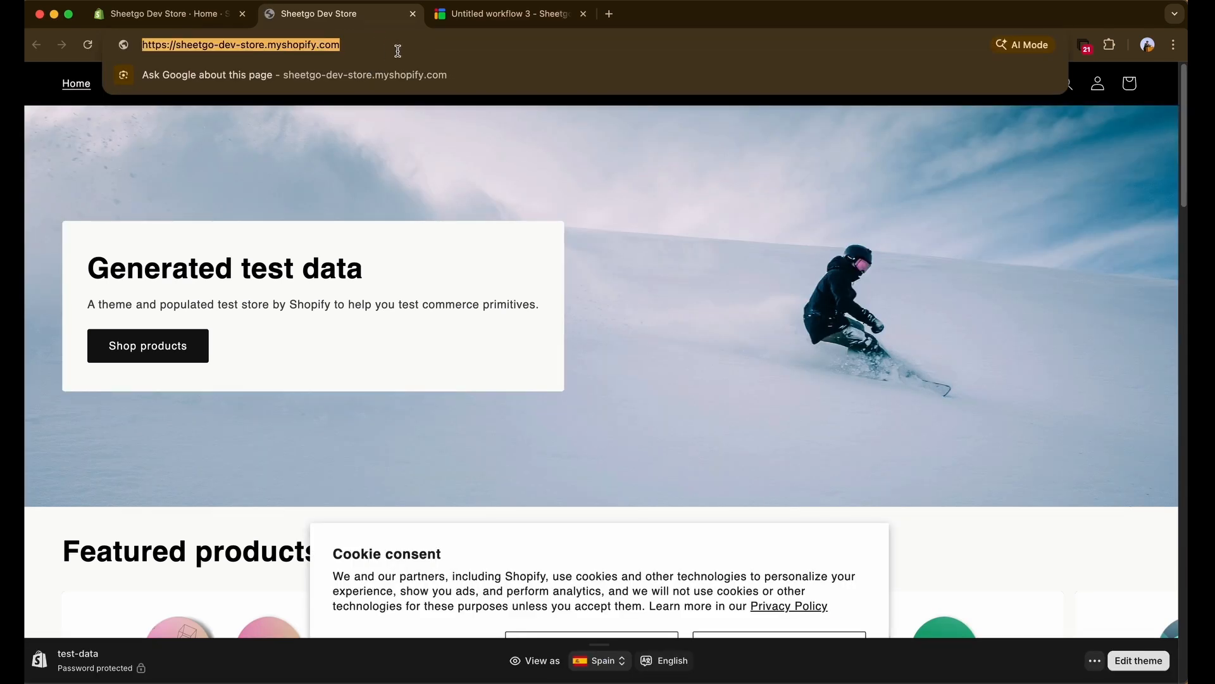
click(413, 13)
click(383, 16)
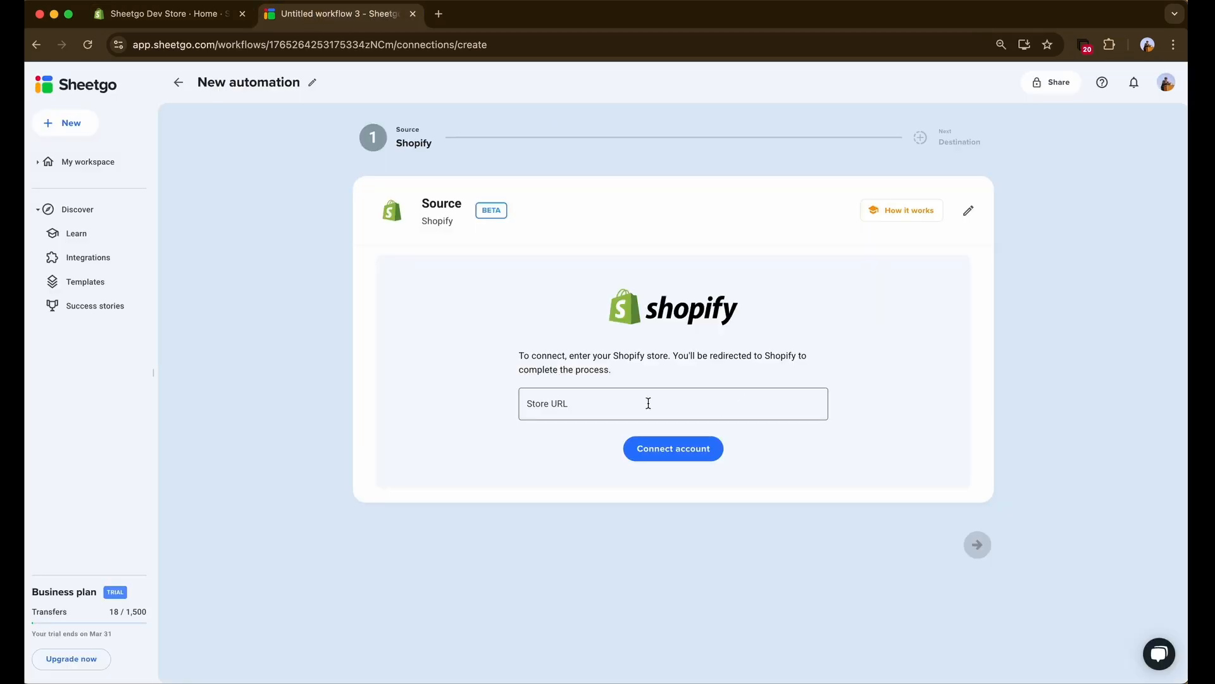
- Enter sheetgo-dev-store.myshopify.com as the store URL and connect the Shopify account
click(594, 391)
text(sheetgo-dev-store.myshopify.com)
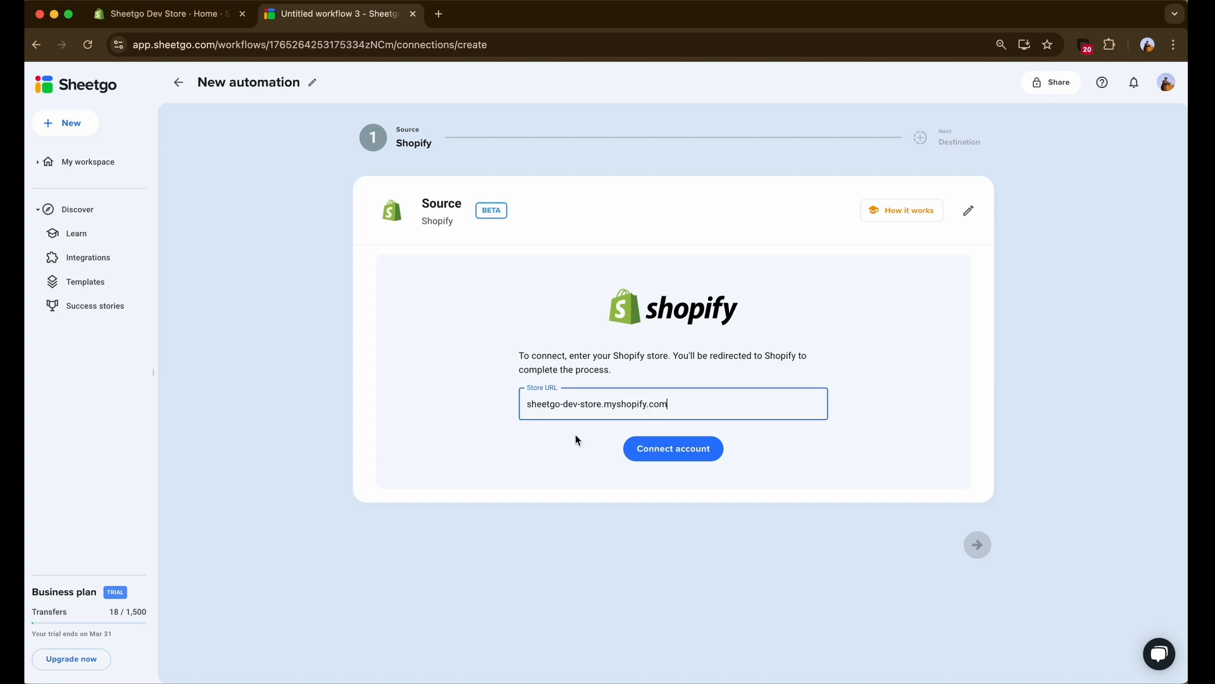
click(806, 454)
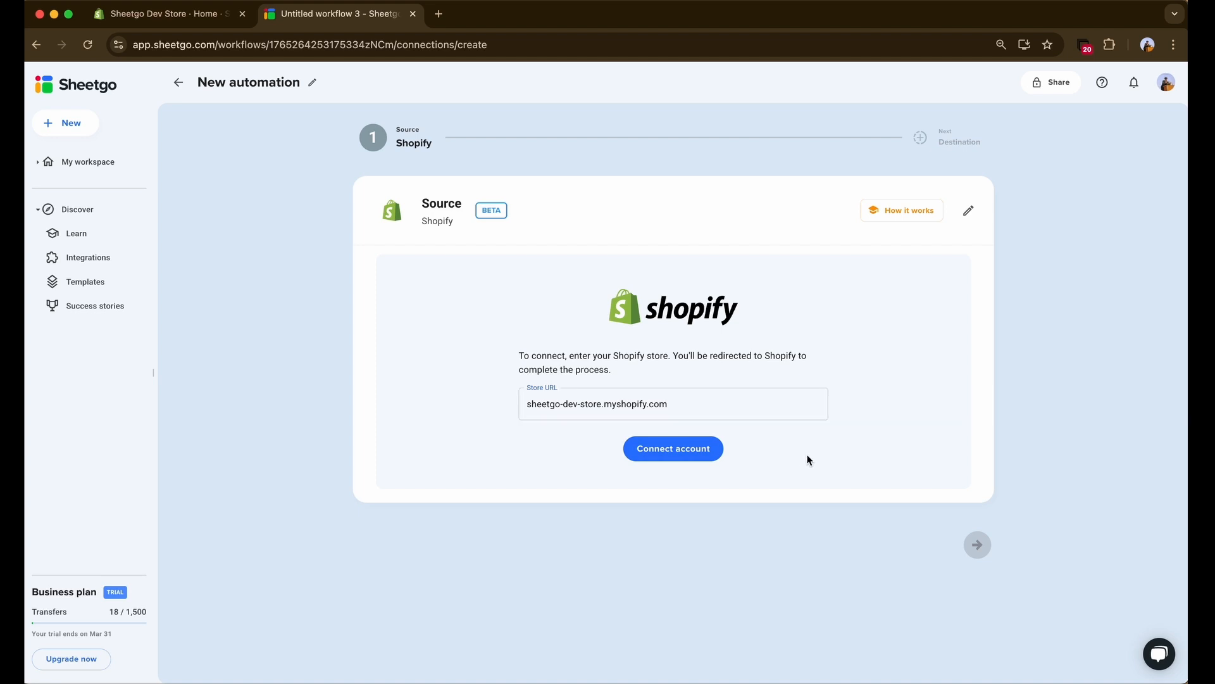
click(705, 451)
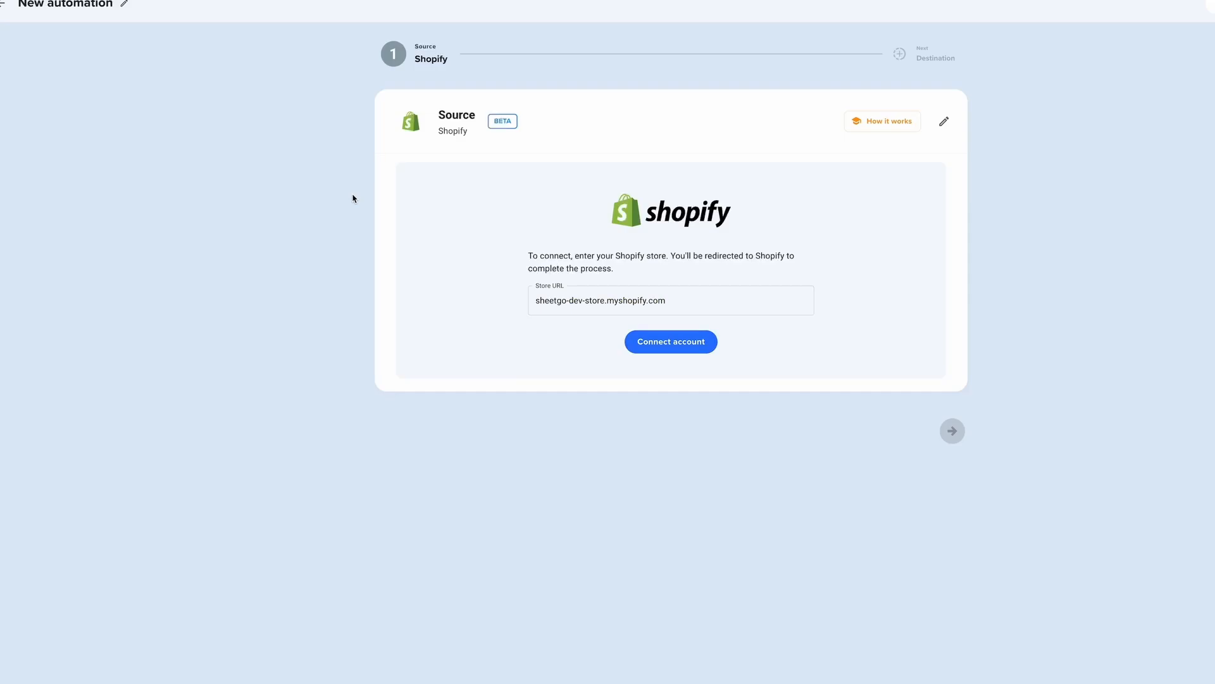
click(643, 336)
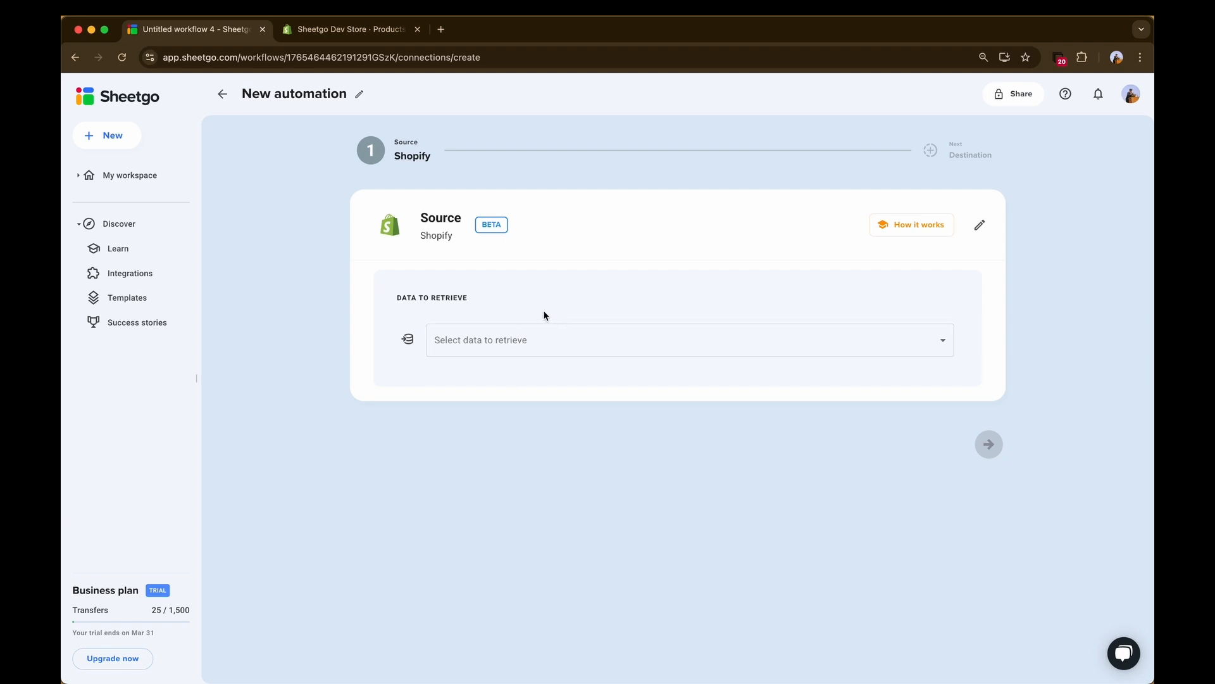
- Set the Shopify data to retrieve to Get Products and check the store's product list in Shopify
click(531, 345)
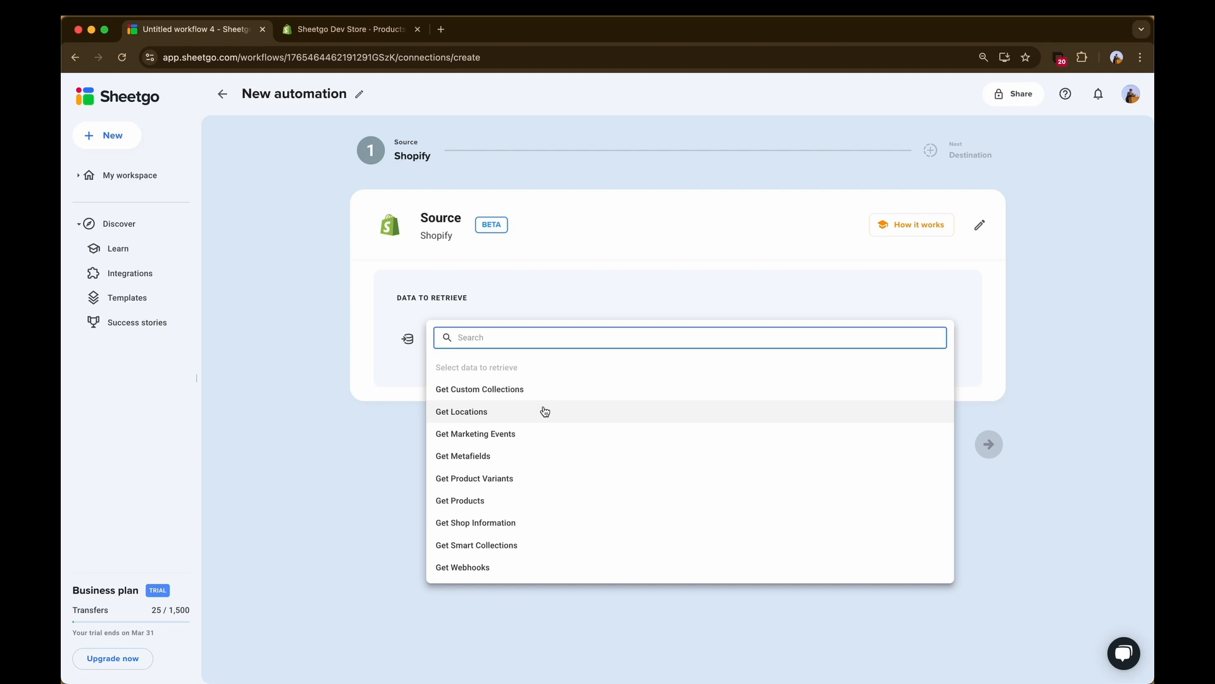
click(515, 499)
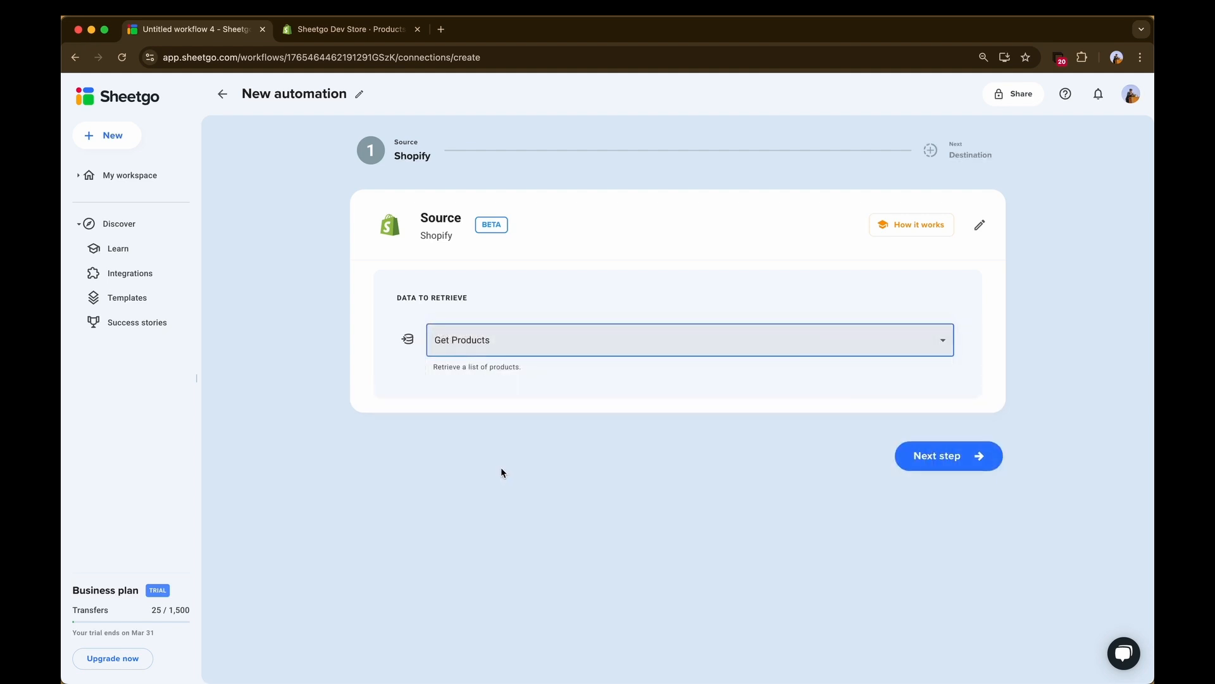
click(326, 29)
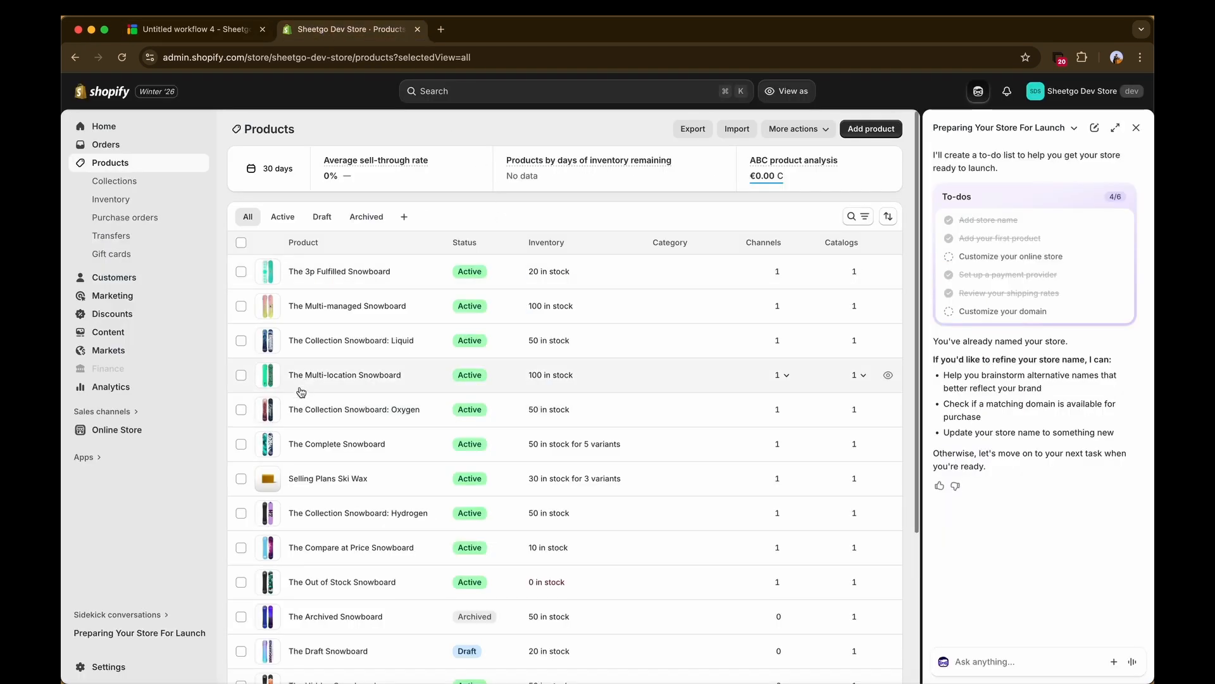
click(173, 38)
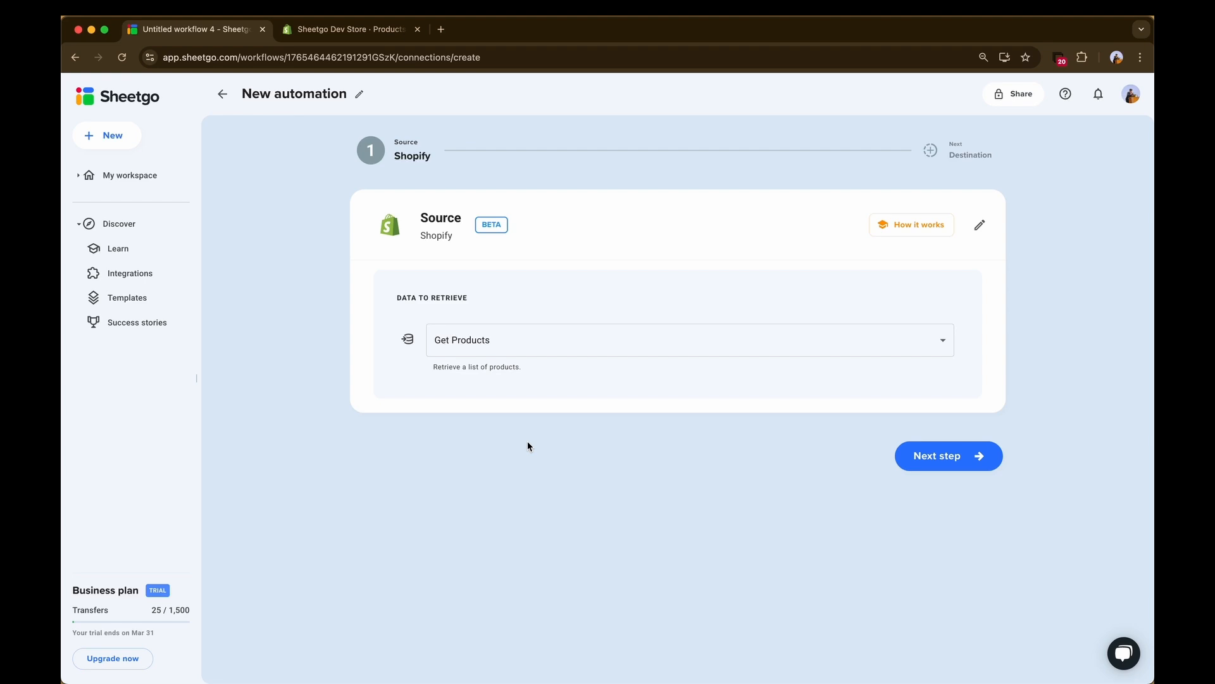
- Continue to the destination step and choose Google Sheets as the destination
click(918, 455)
drag(377, 201, 553, 232)
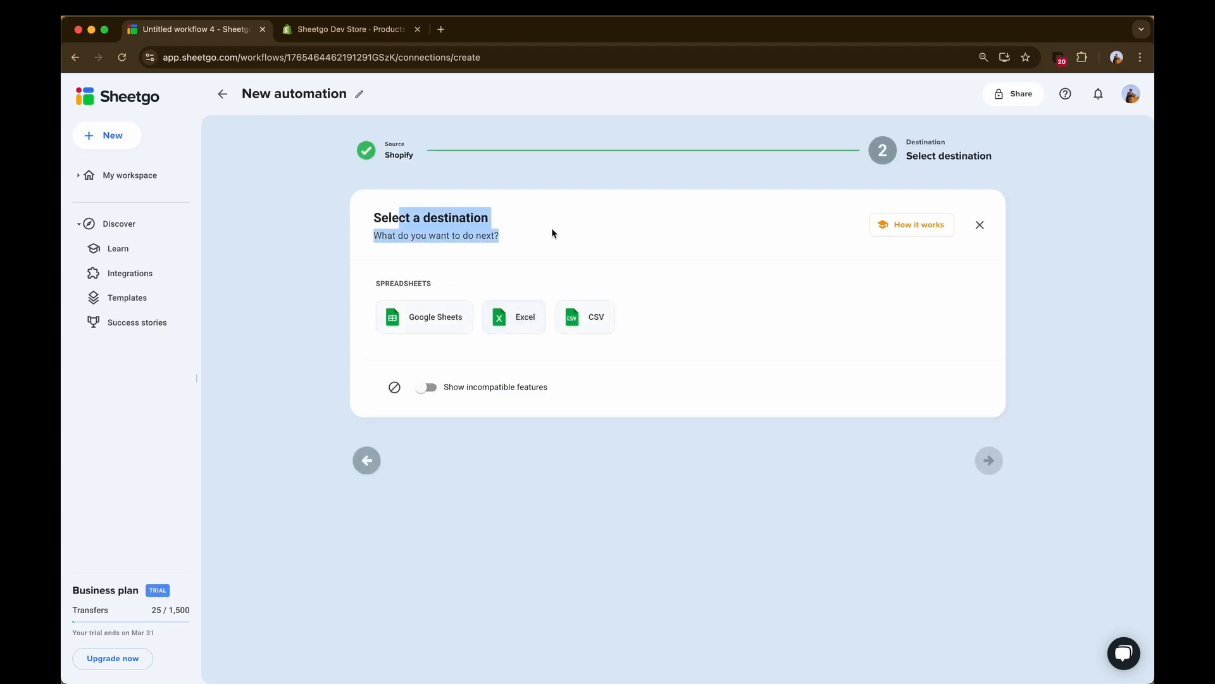
click(552, 232)
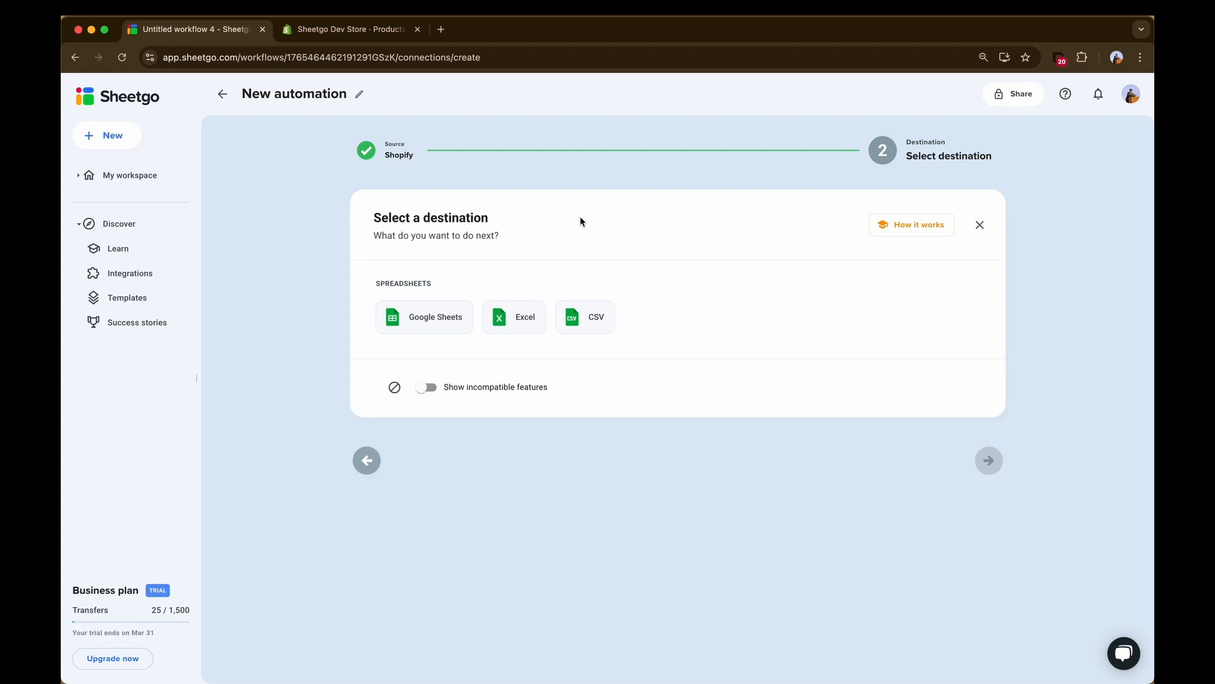
click(452, 316)
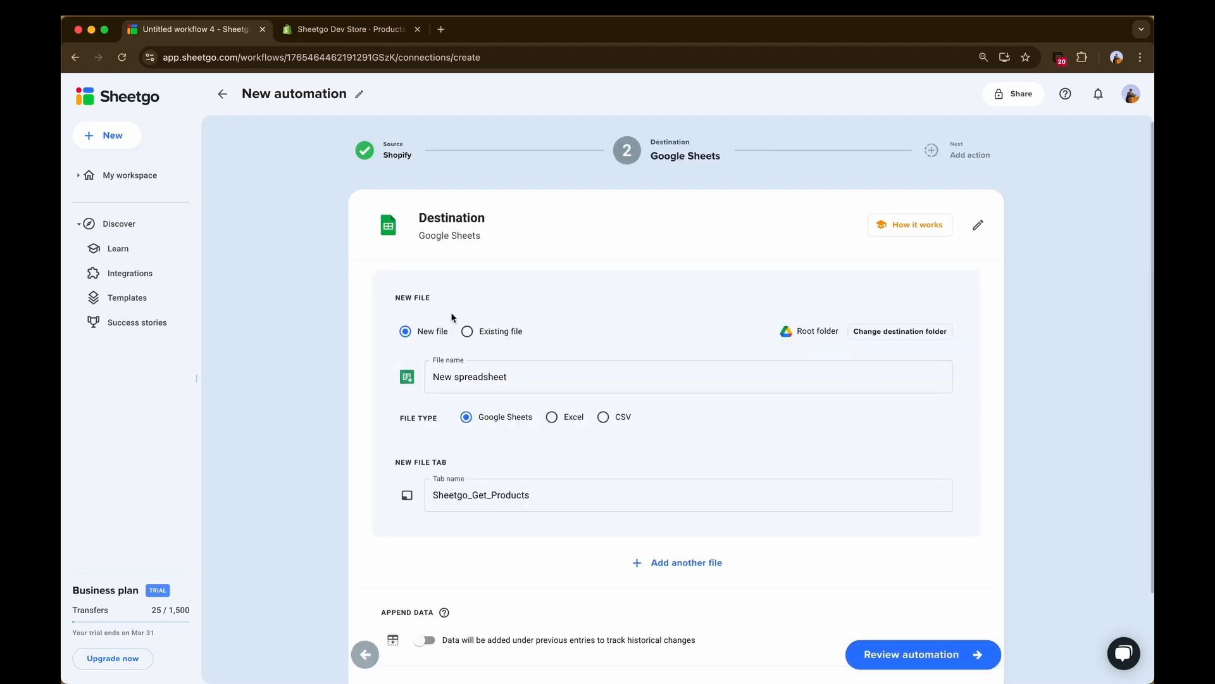
click(486, 345)
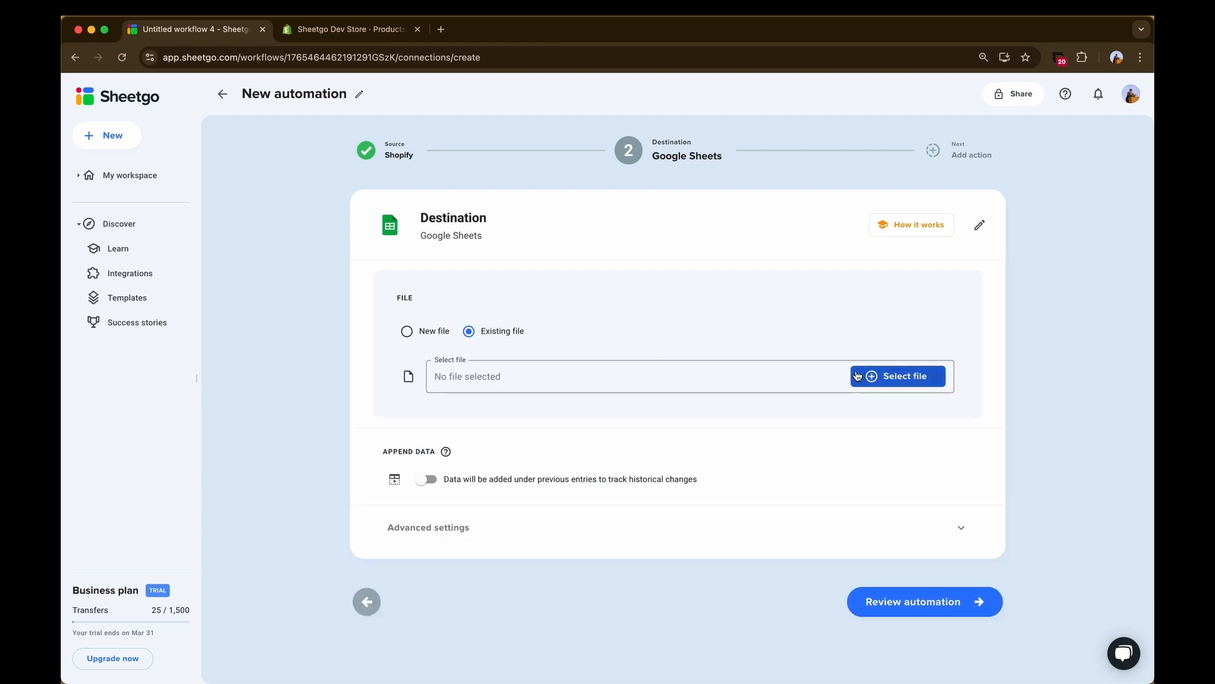
click(765, 366)
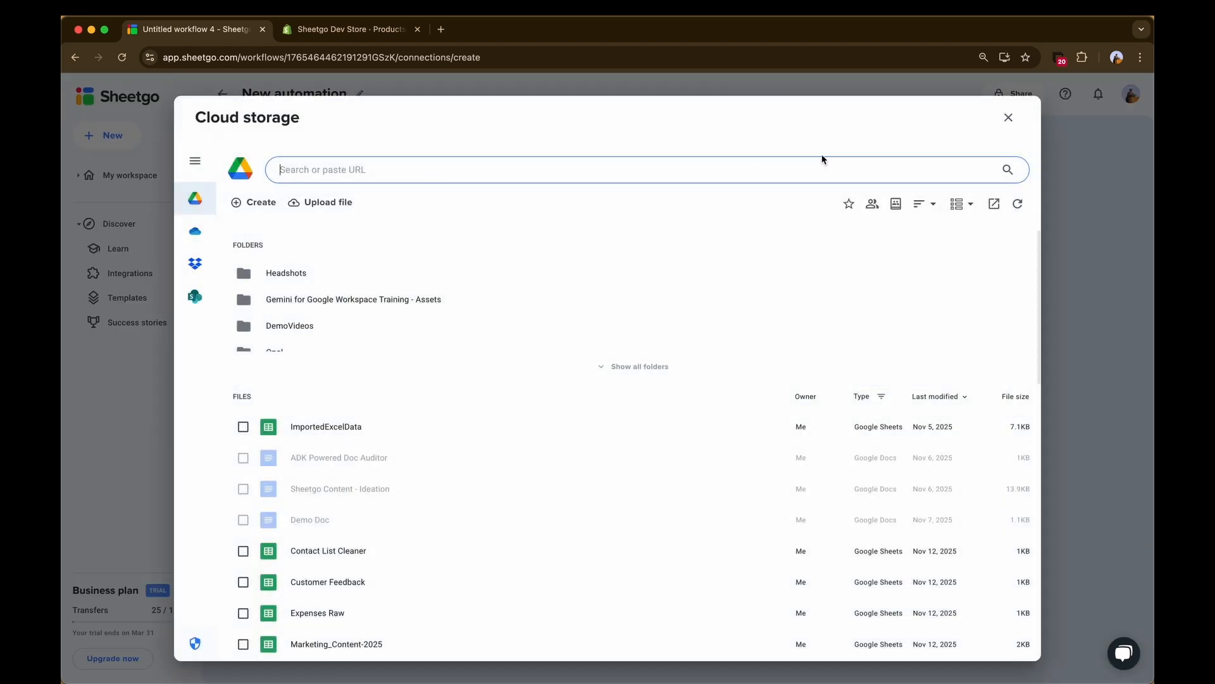
click(1076, 208)
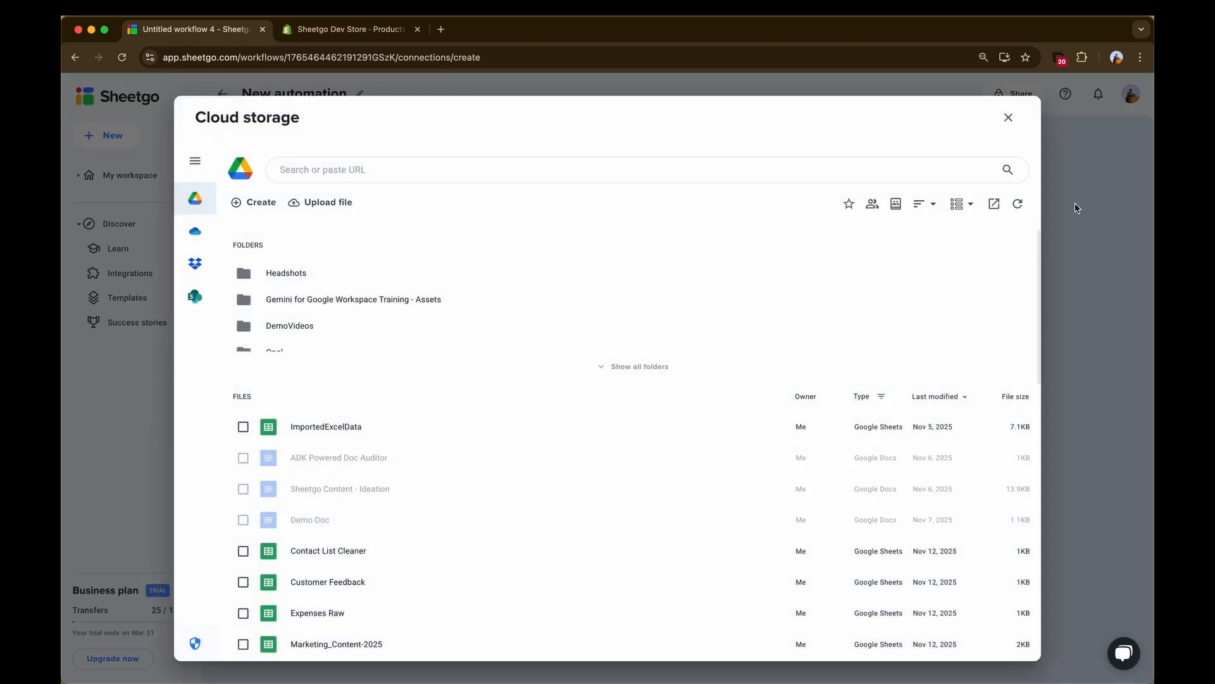
click(1007, 118)
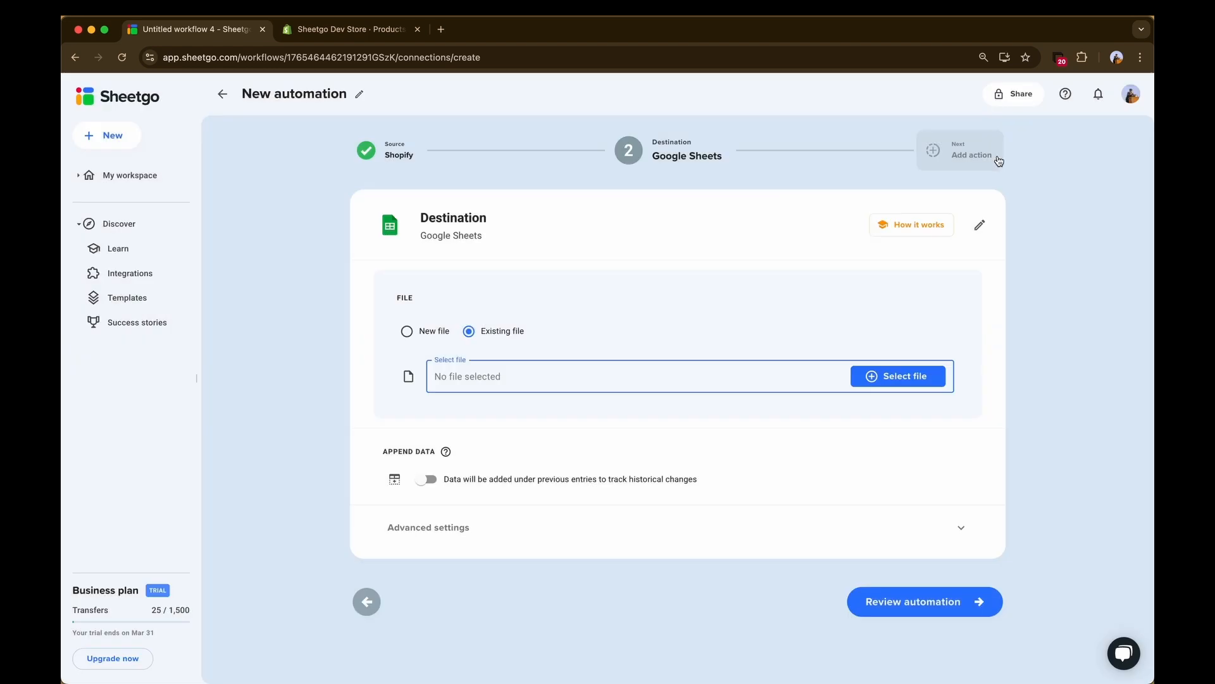
click(416, 333)
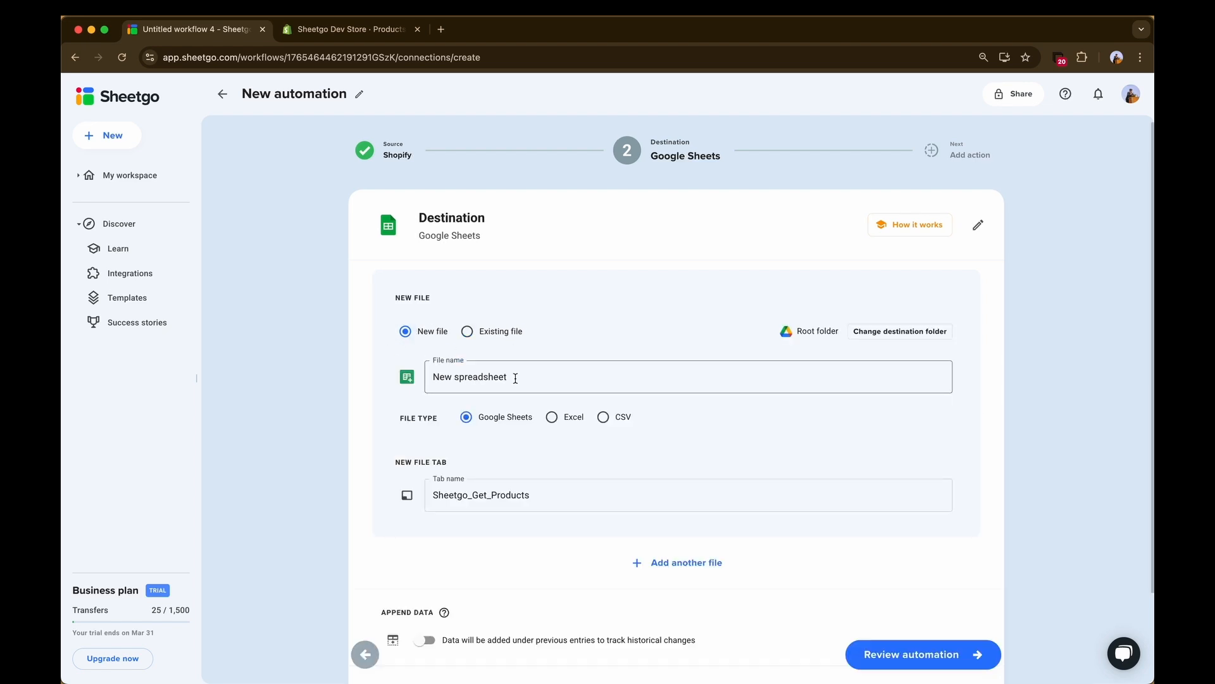
- Name the new destination file Shopify Products Database
triple_click(515, 378)
text(Shopify Products Database)
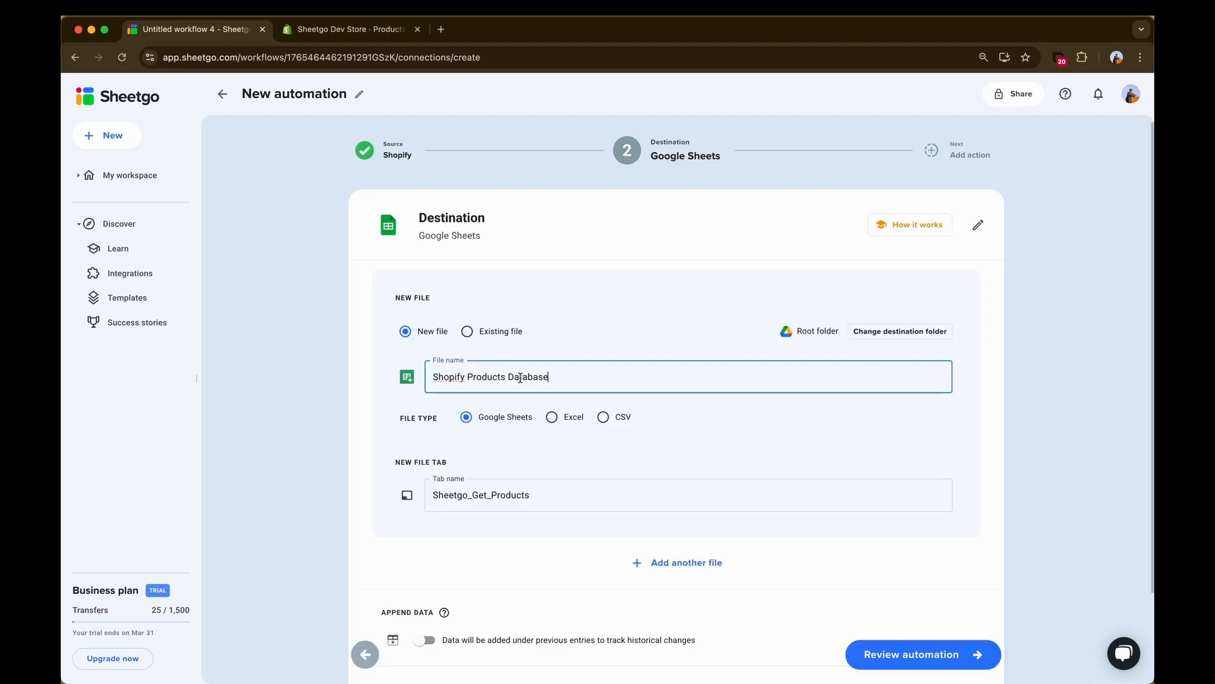
click(403, 410)
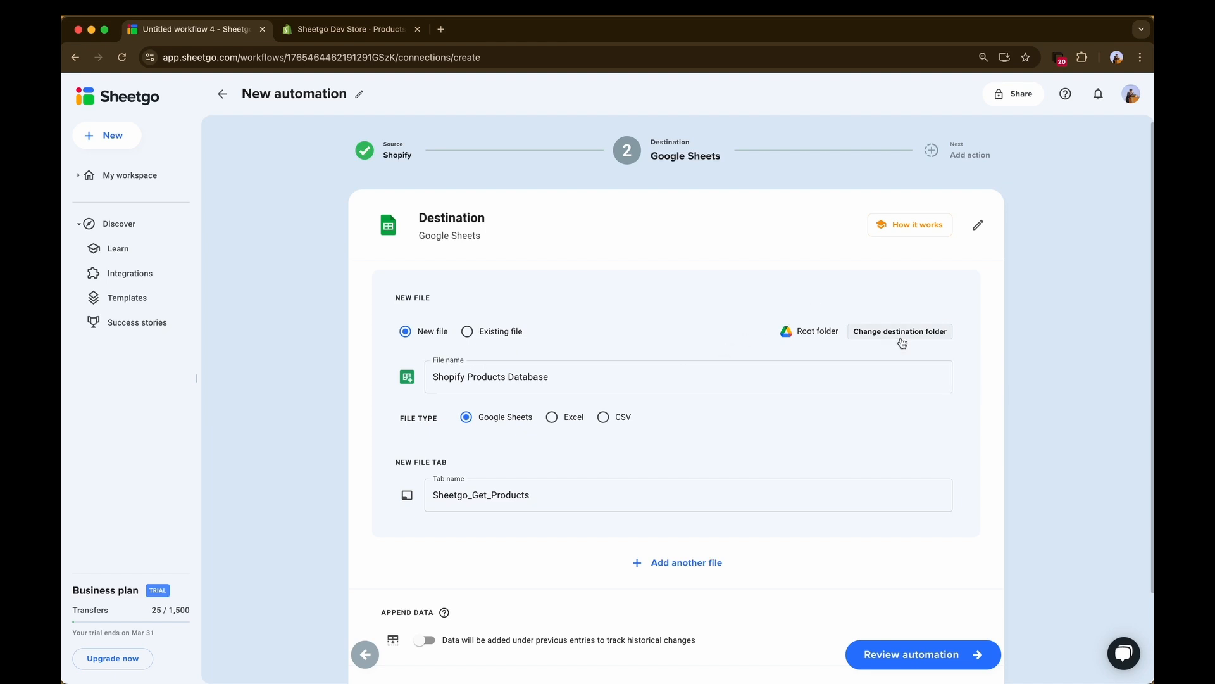
scroll(462, 506, down, 1)
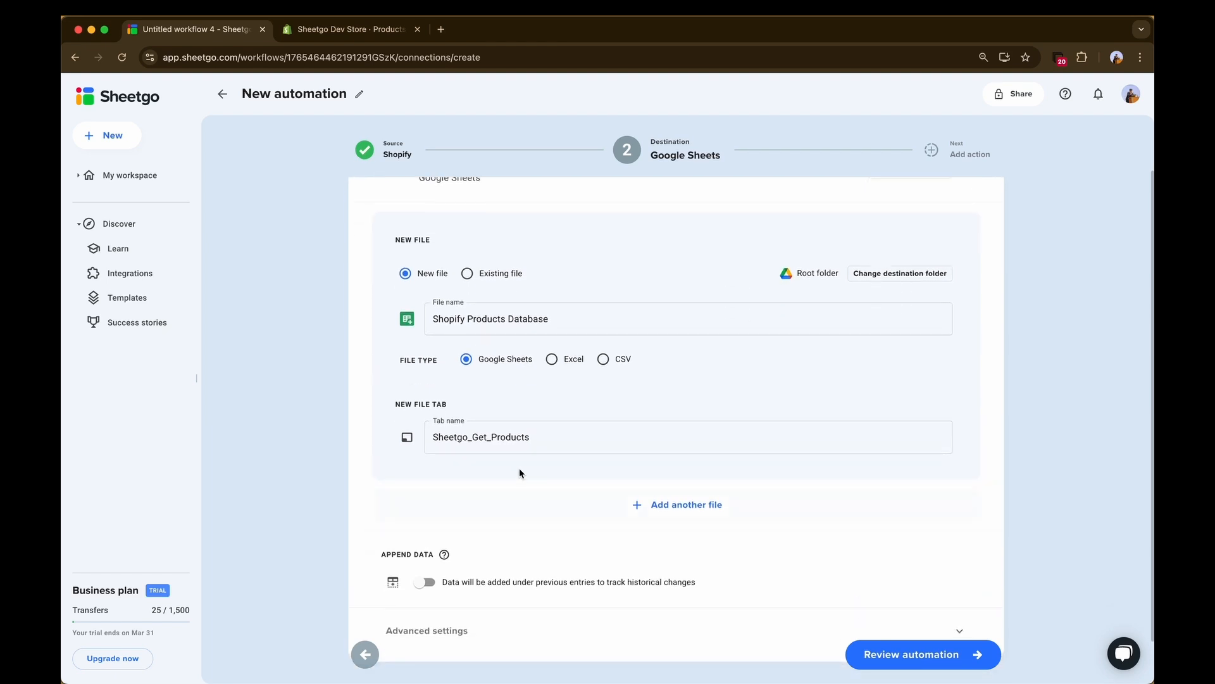
click(512, 442)
double_click(512, 443)
click(423, 490)
scroll(528, 506, up, 1)
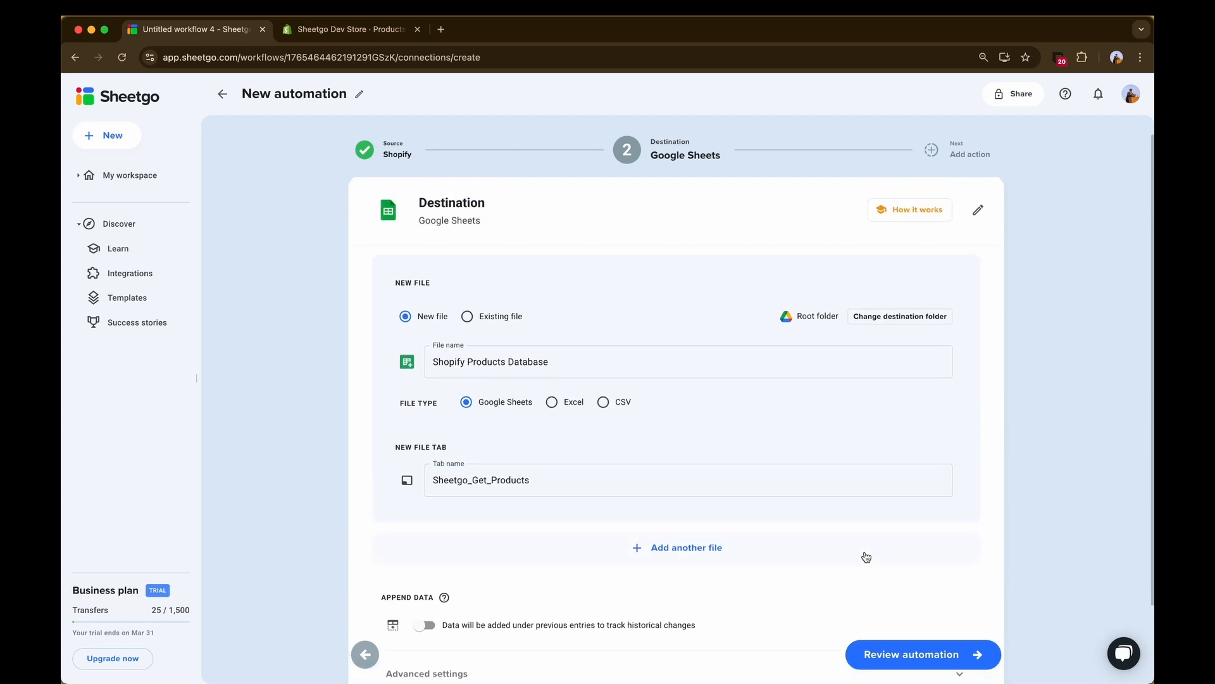
- Continue to the automation review and enable automatic updates for the workflow
click(954, 653)
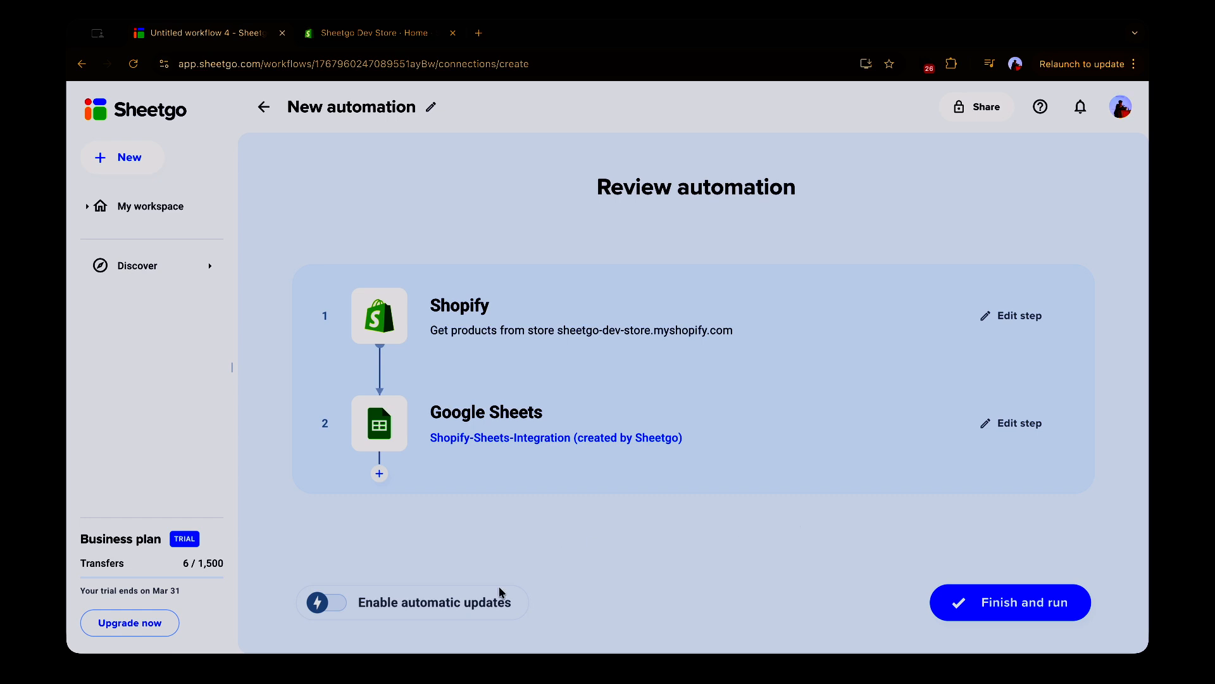
click(343, 608)
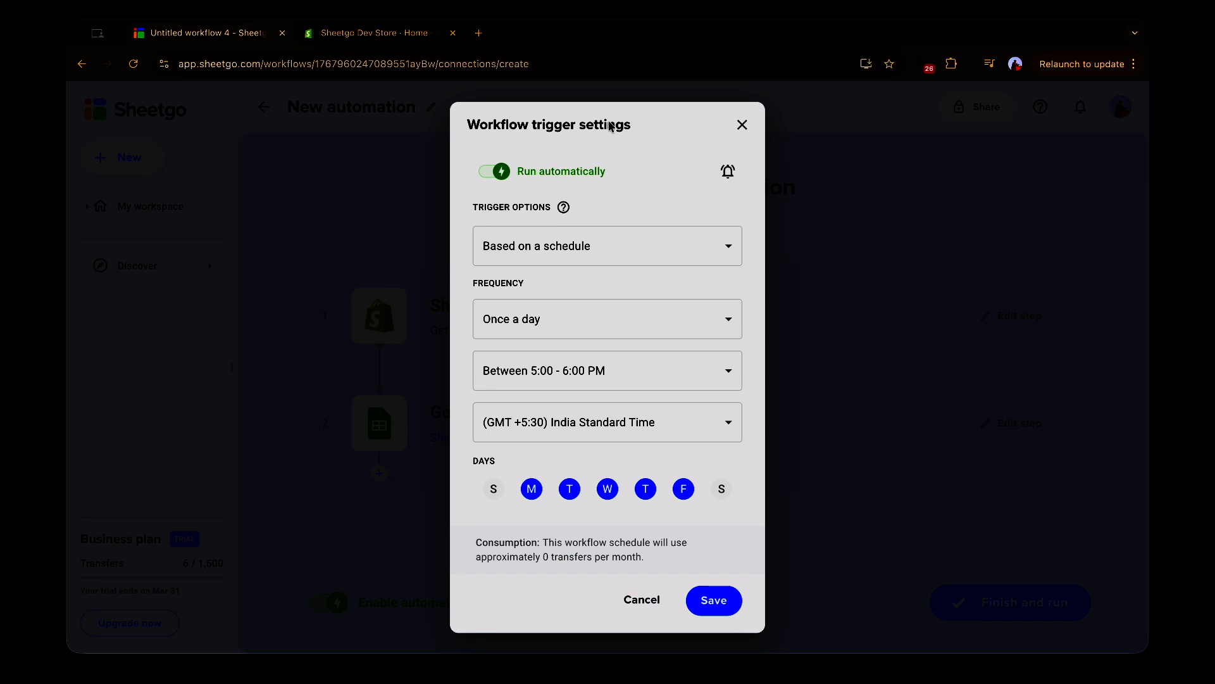
- Try the On workflow run trigger option and return the trigger to Based on a schedule
click(597, 249)
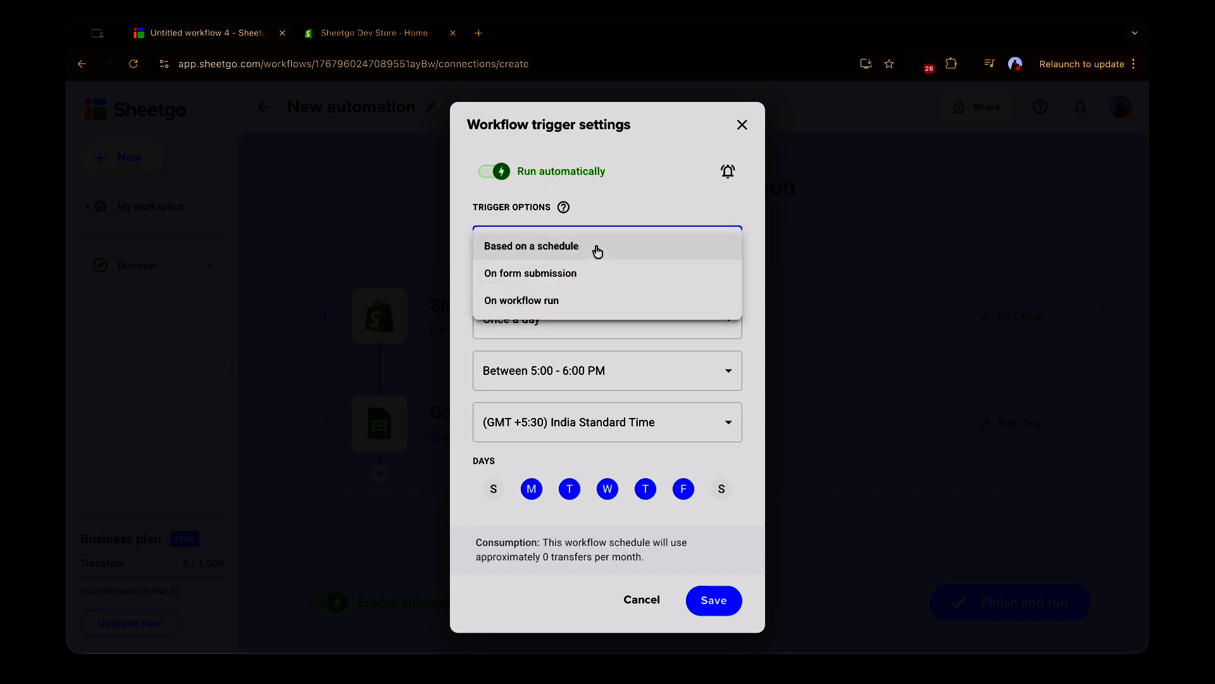
click(586, 302)
click(557, 322)
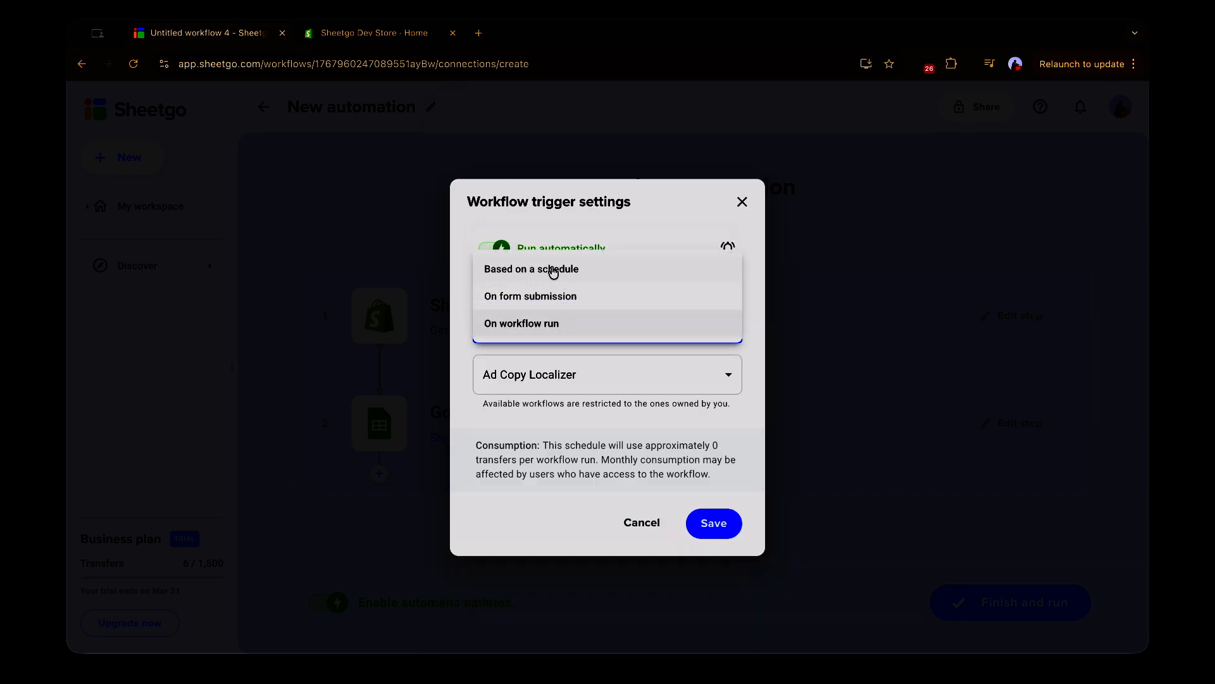
click(555, 269)
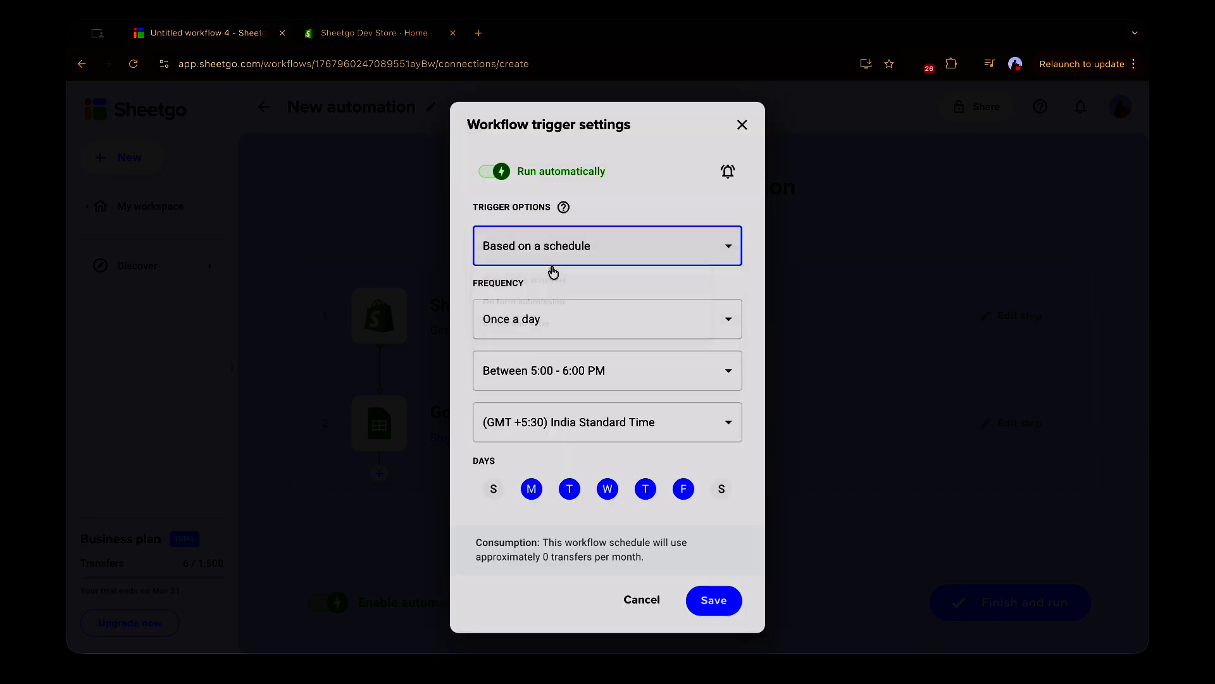
- Check the schedule's frequency, time window and time zone options and leave the workflow trigger settings
click(556, 319)
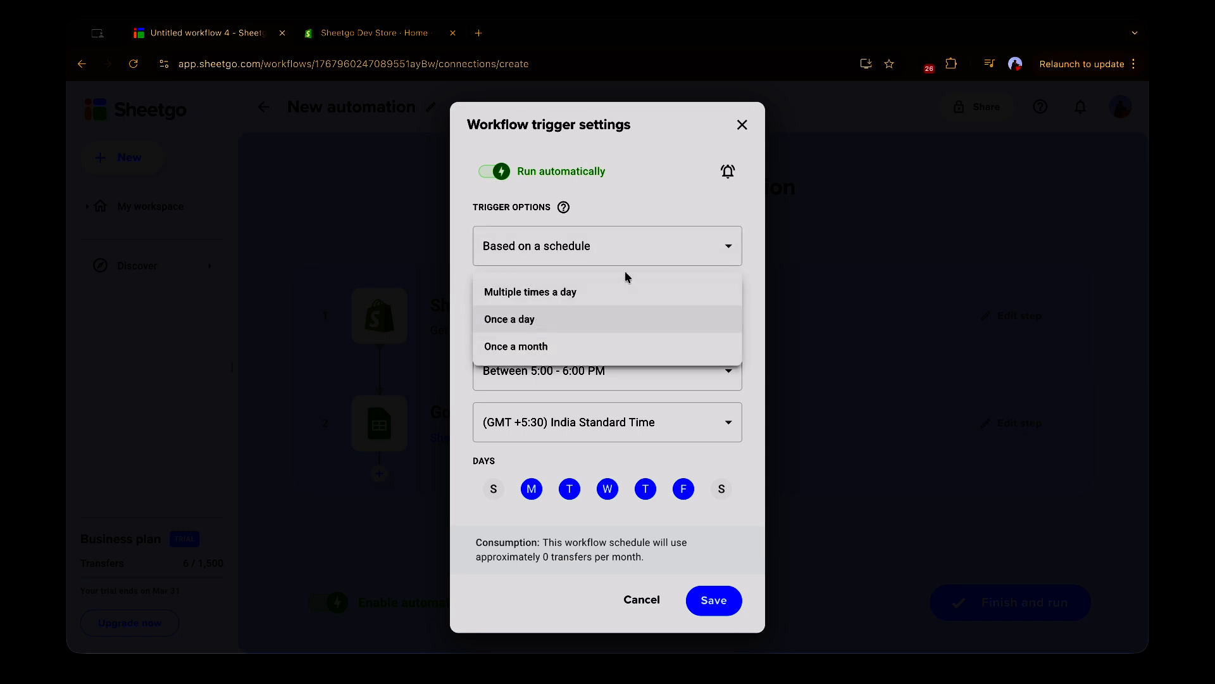
click(608, 400)
click(646, 380)
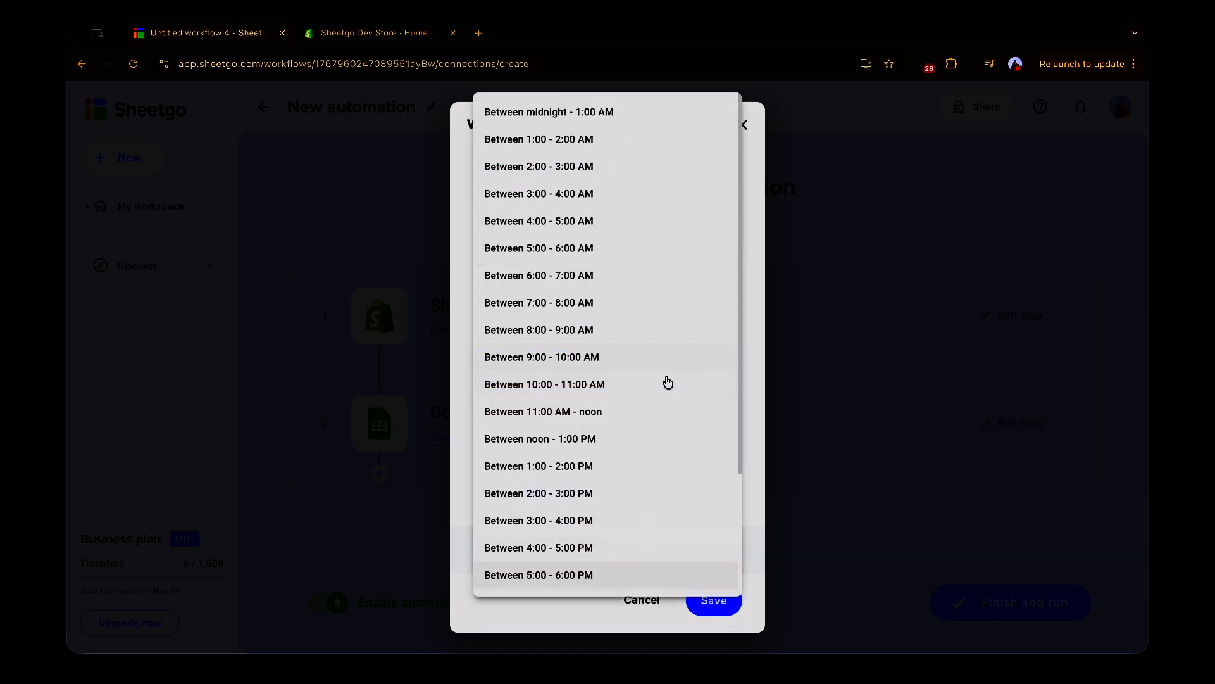
click(643, 418)
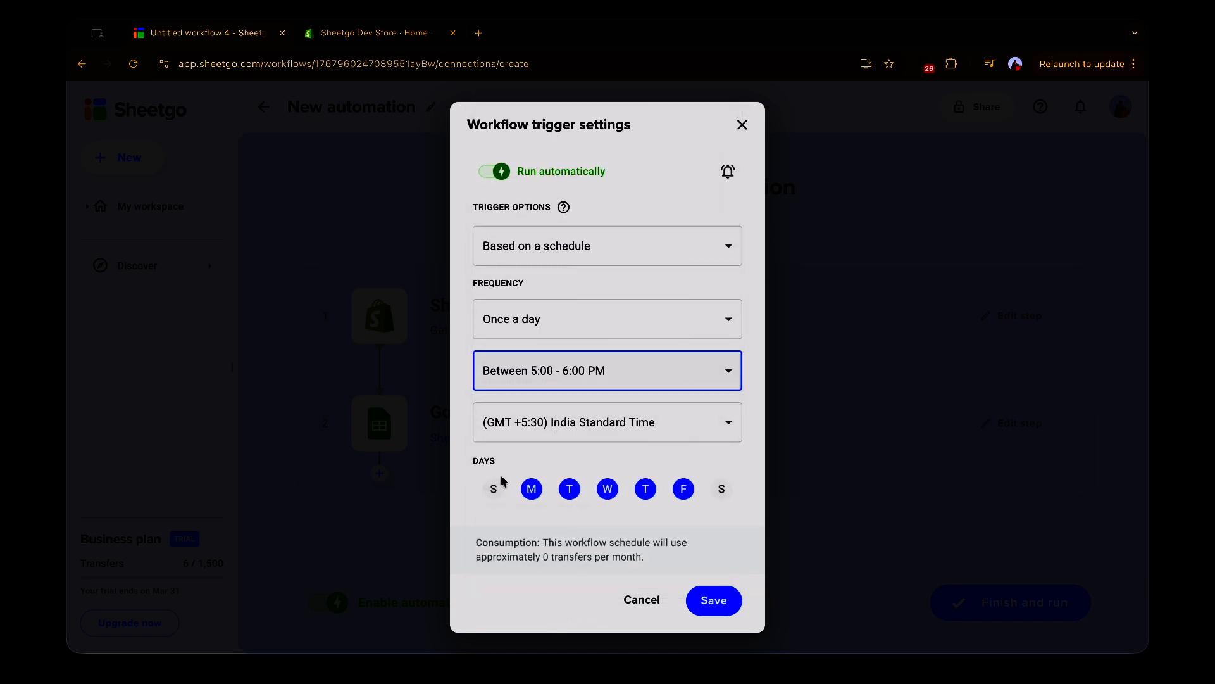
click(608, 422)
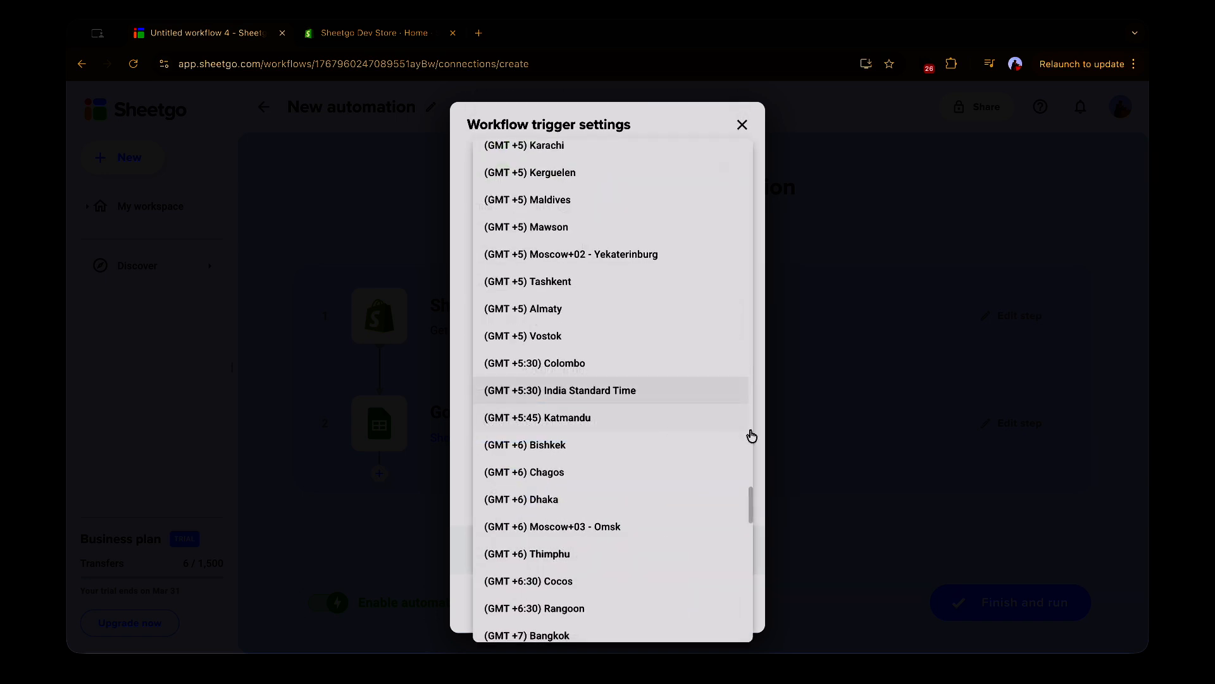
click(758, 443)
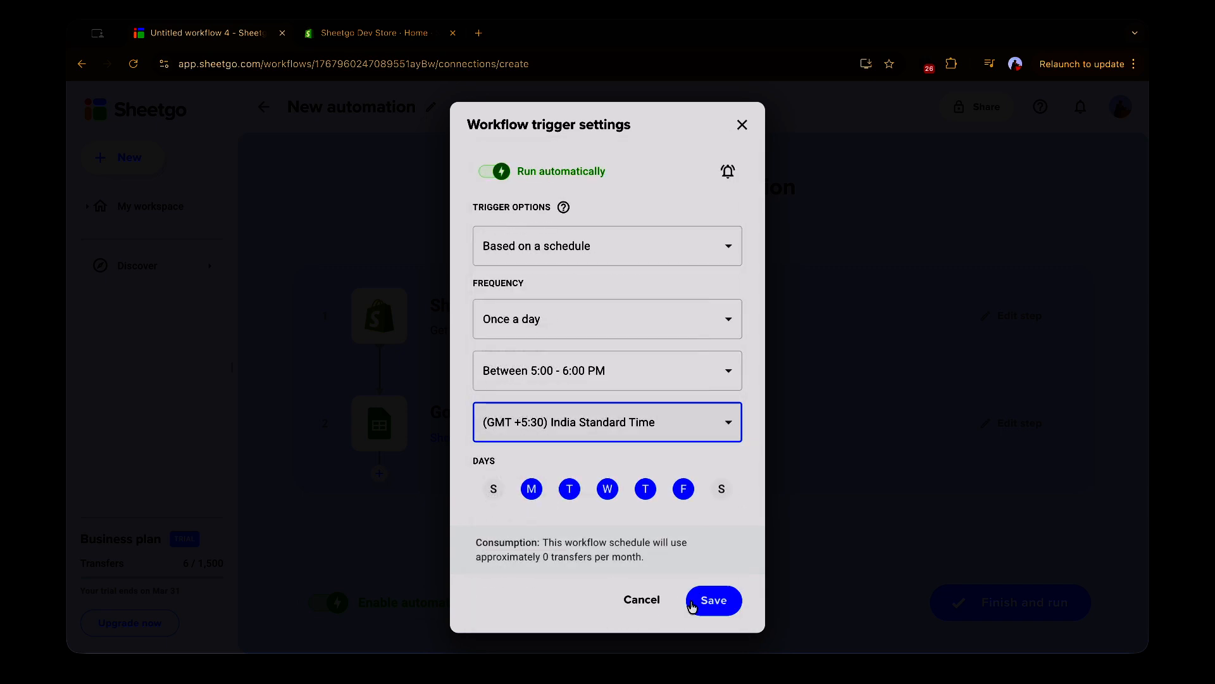
click(652, 598)
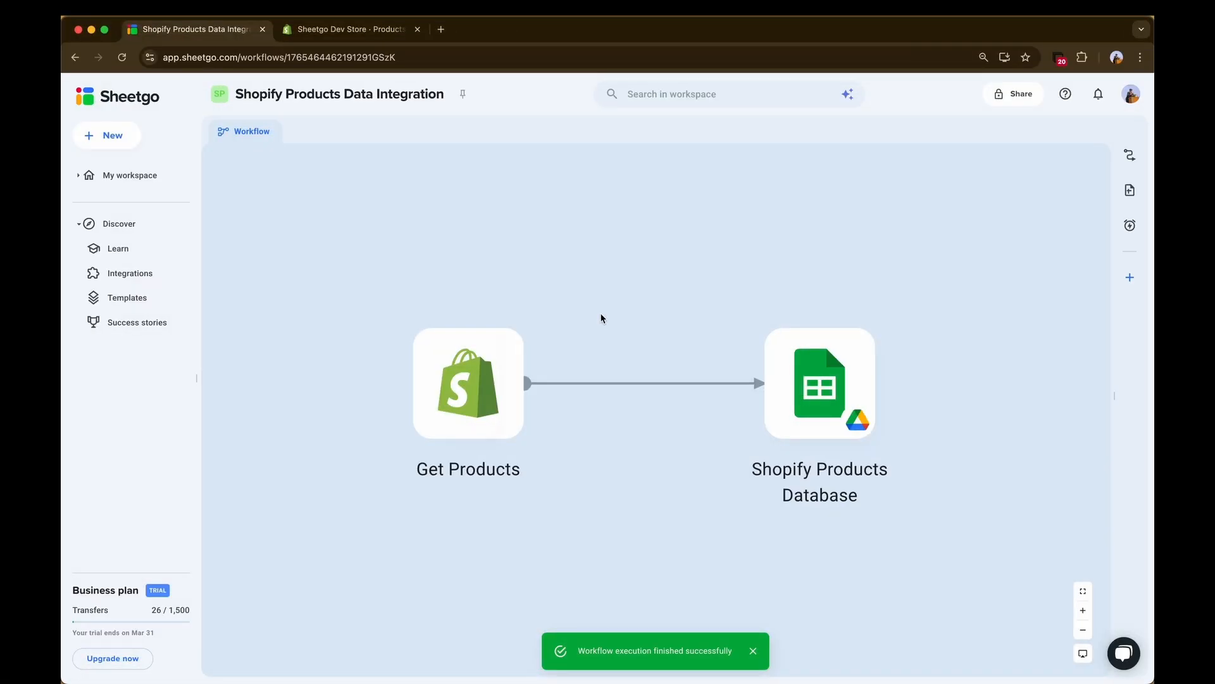
- Dismiss the run notification, open the Shopify Products Database file from the workflow and select the exported data in B2:L17
triple_click(644, 640)
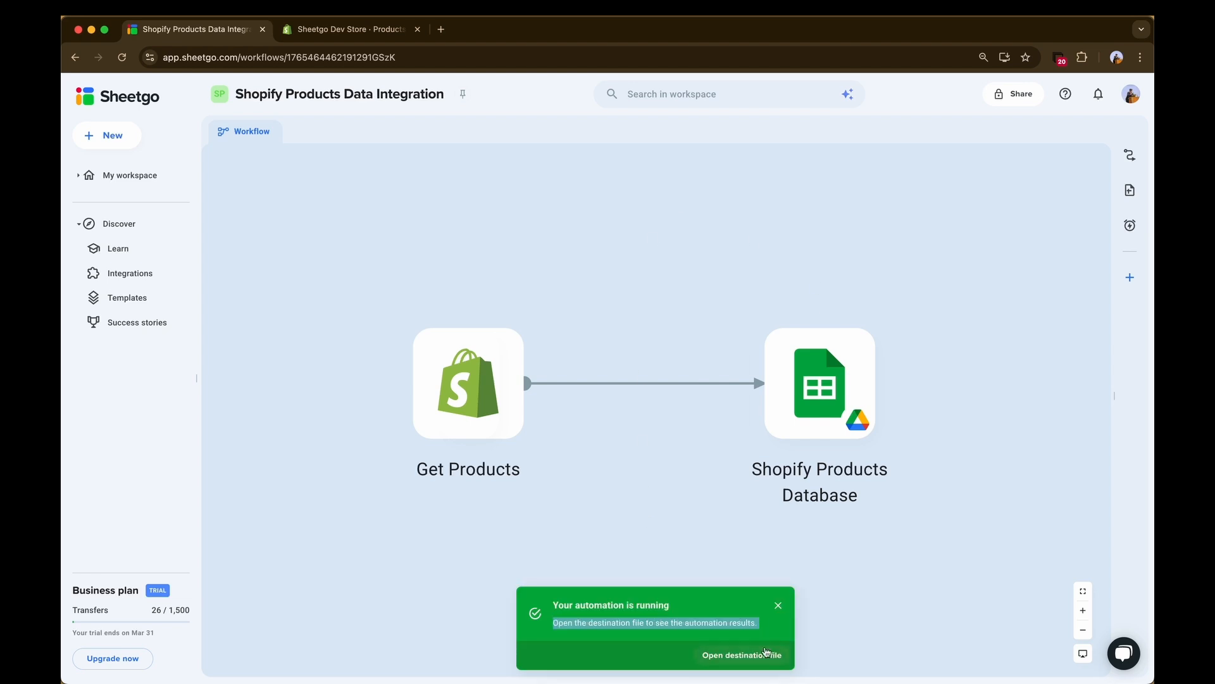
click(778, 606)
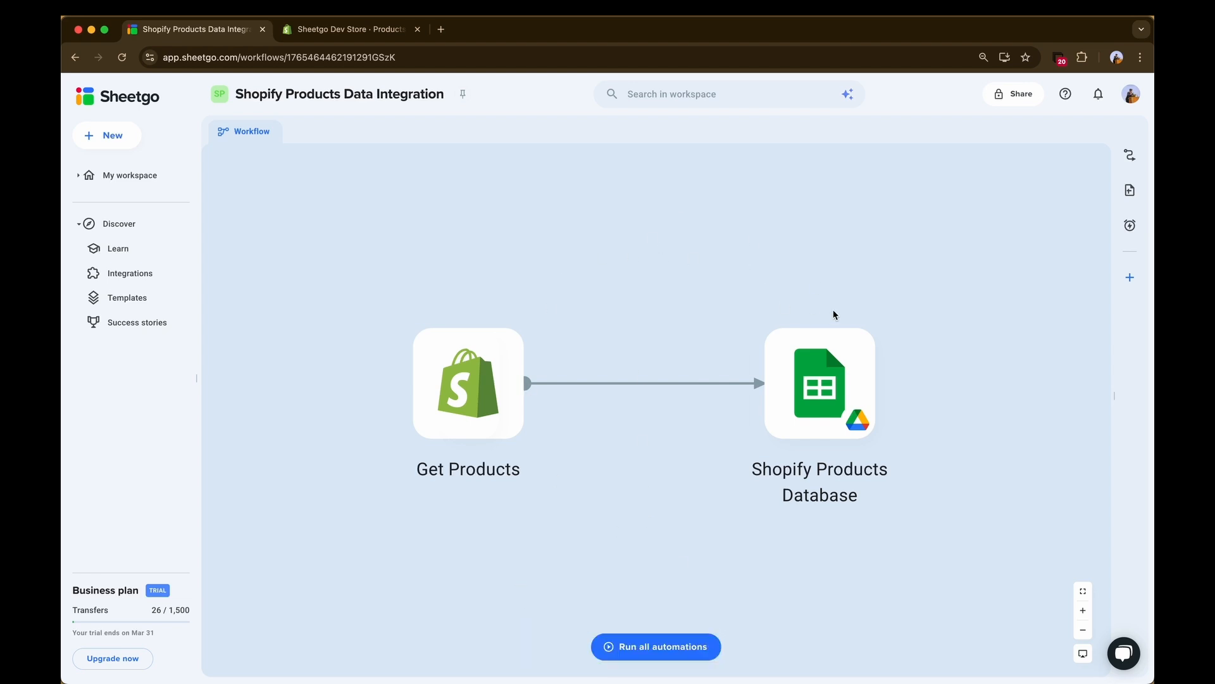
click(833, 386)
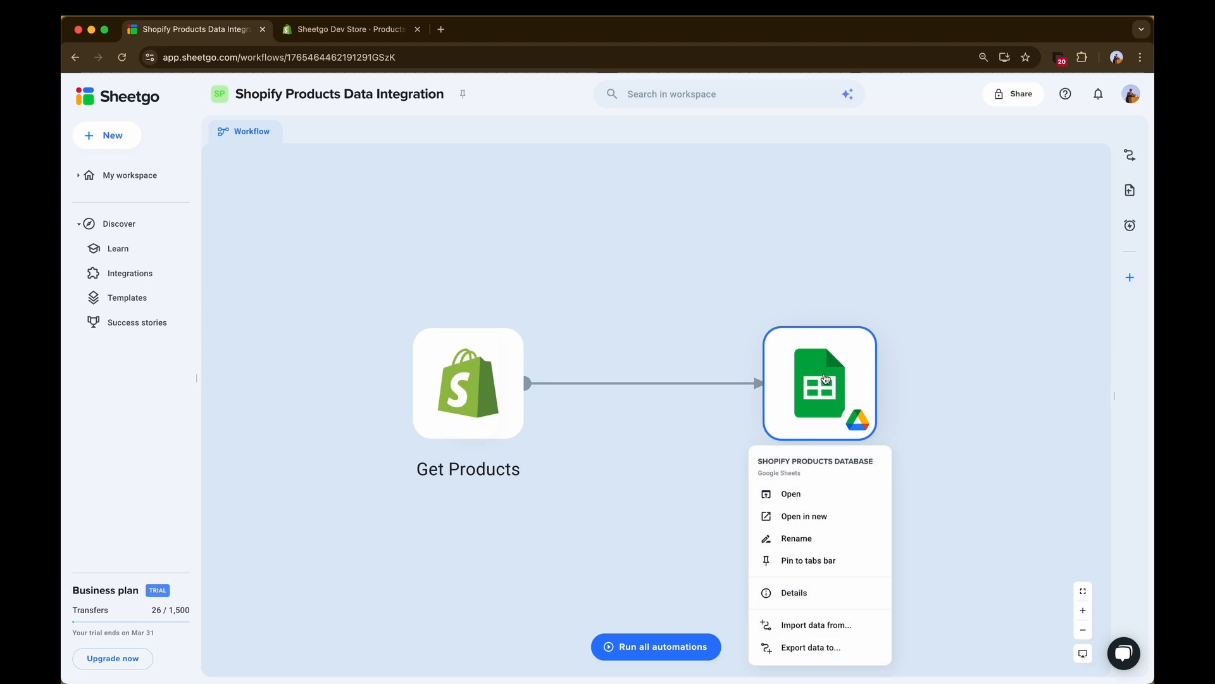
click(788, 560)
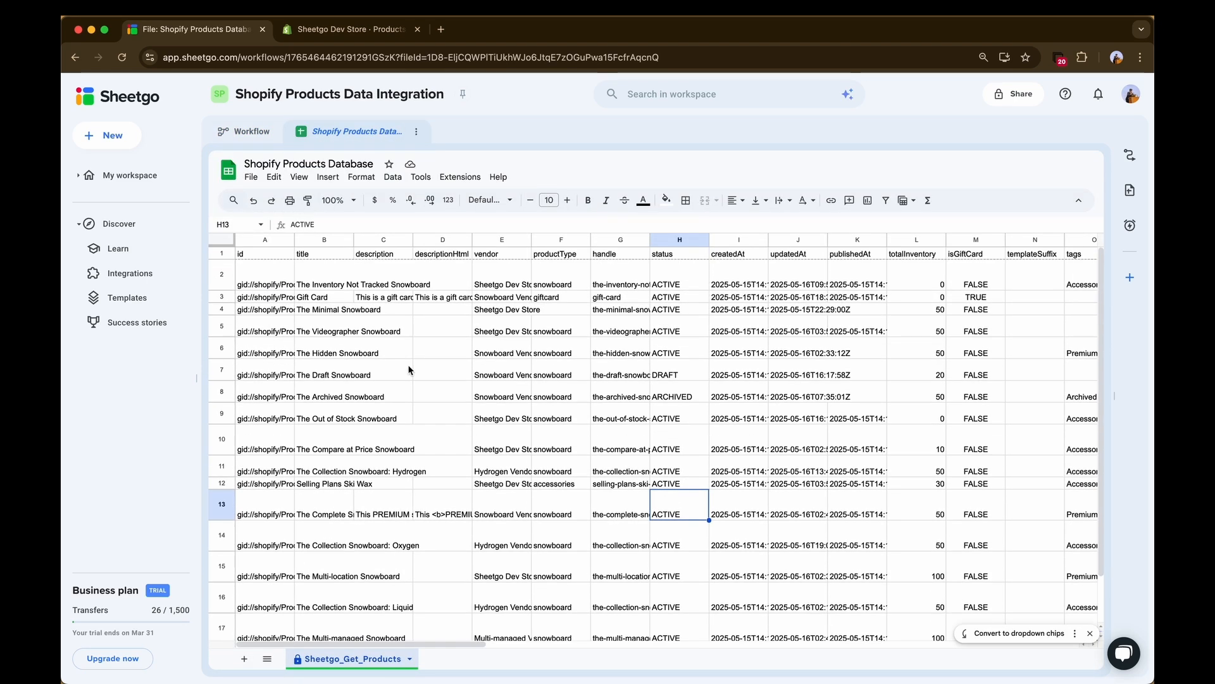
drag(322, 288, 912, 624)
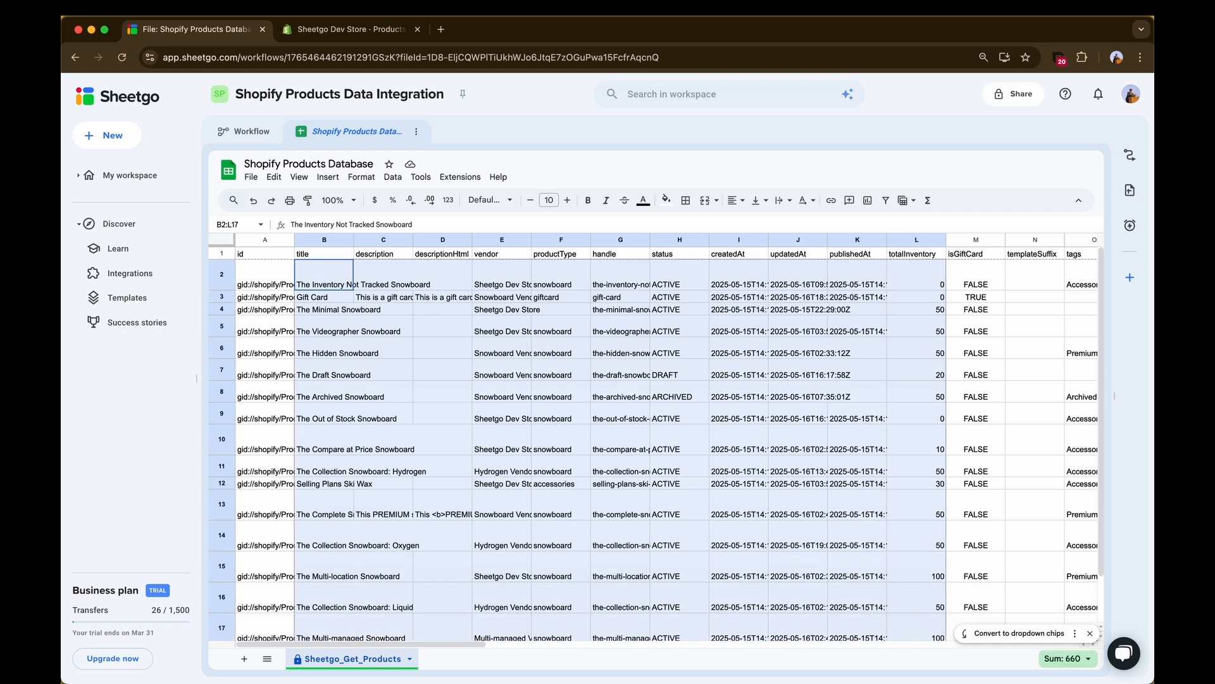